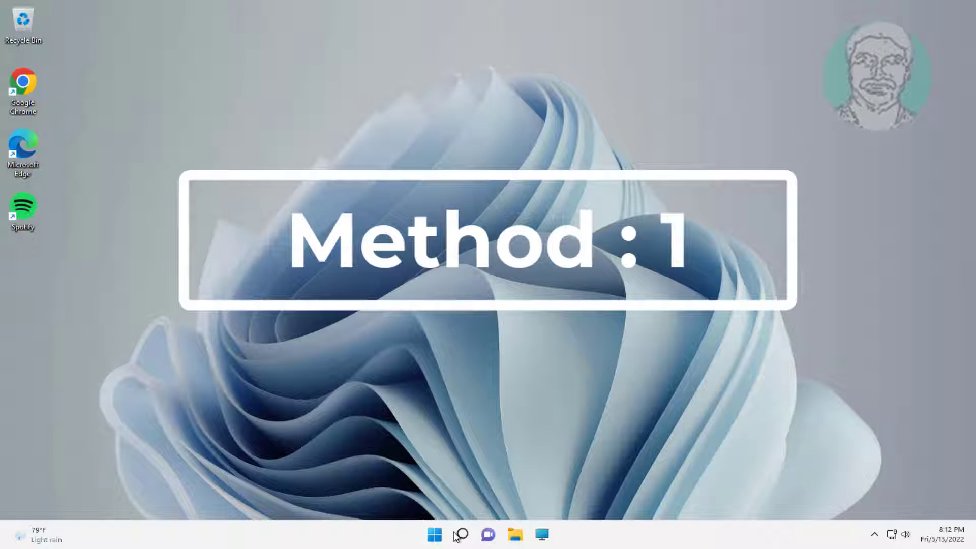
# Search for ncpa.cpl and open Network Connections, which lists Ethernet0 and Wi-Fi
pyautogui.click(461, 533)
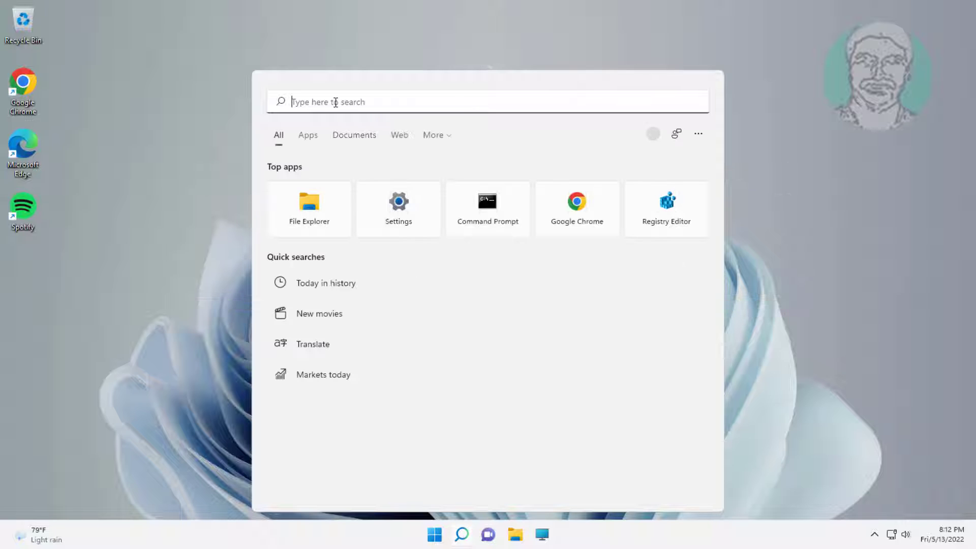
pyautogui.write('ncpa.cpl')
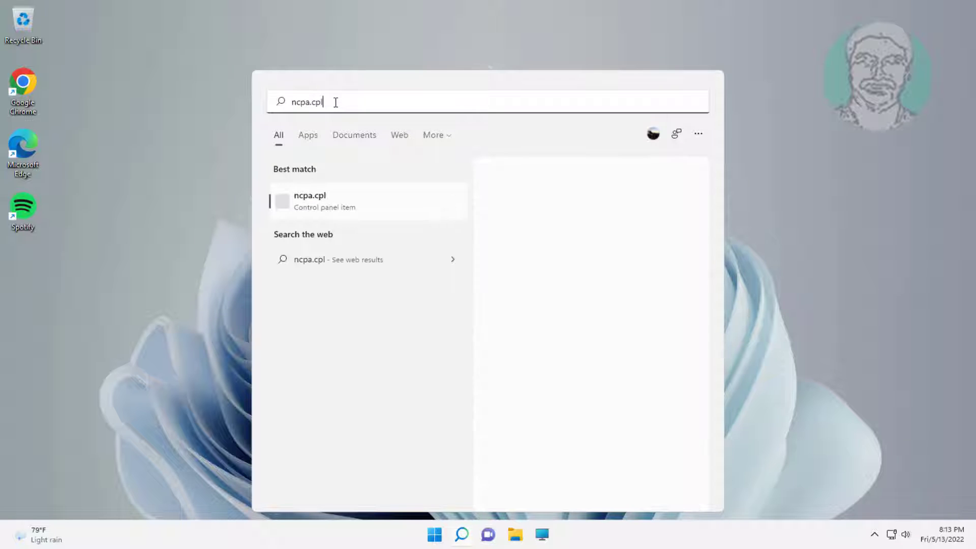
pyautogui.click(322, 197)
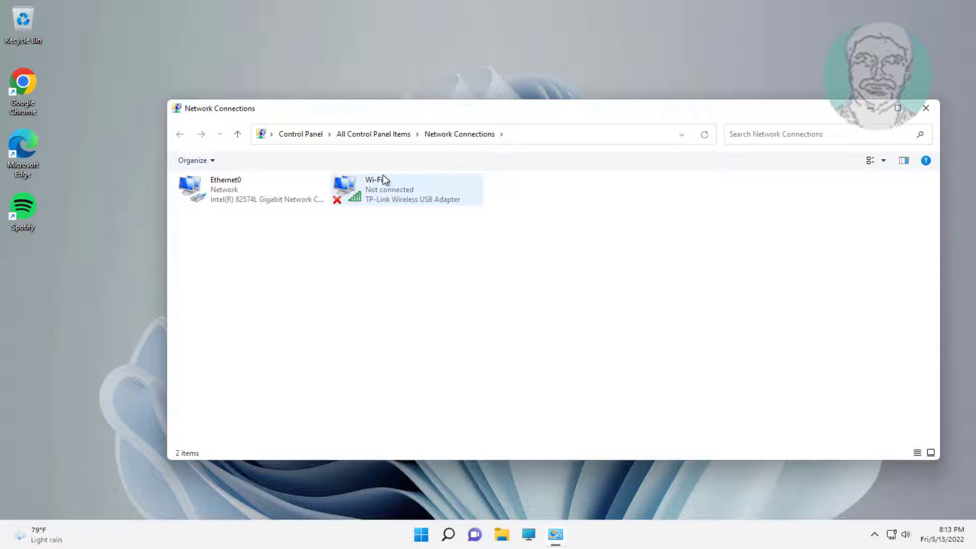
# Disable the Wi-Fi adapter, re-enable it, then close Network Connections
pyautogui.click(379, 185)
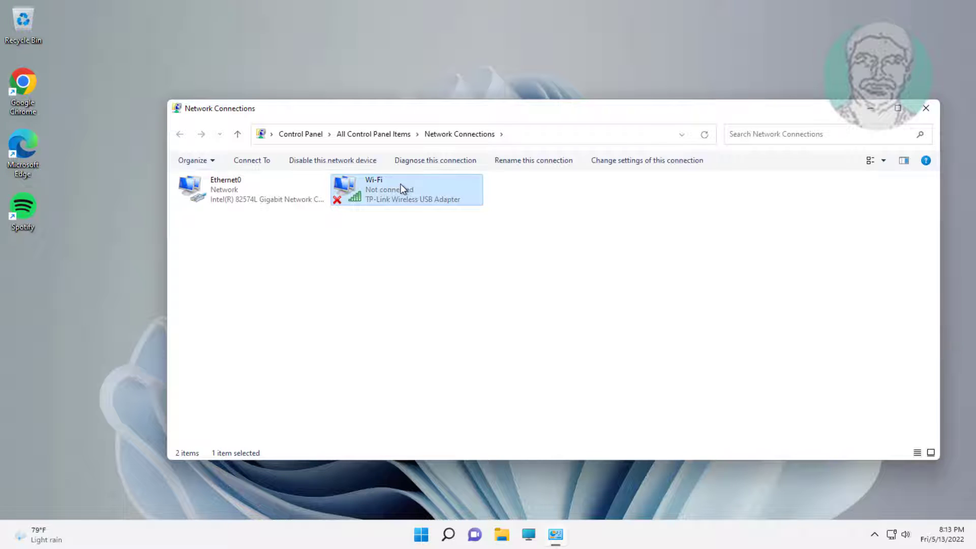
pyautogui.rightClick(401, 188)
pyautogui.click(449, 192)
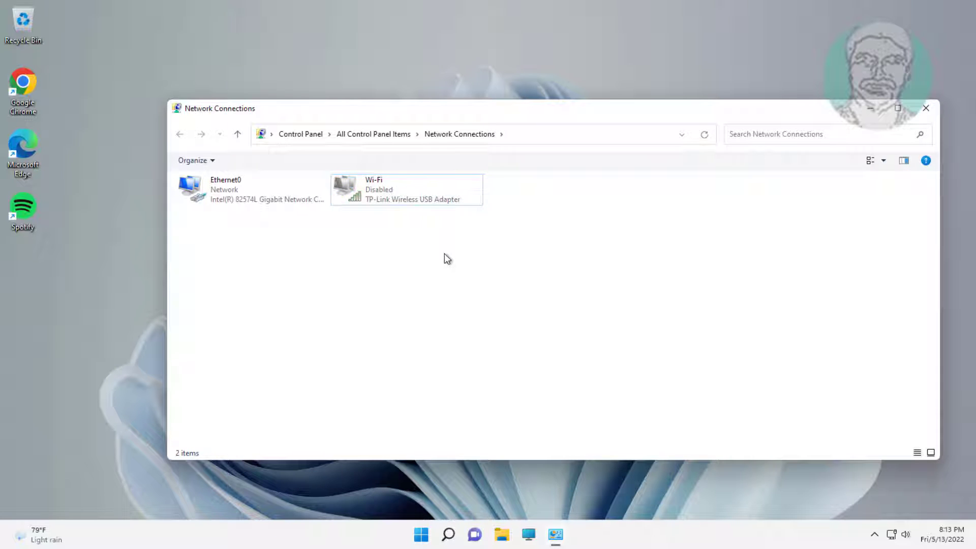
pyautogui.click(413, 194)
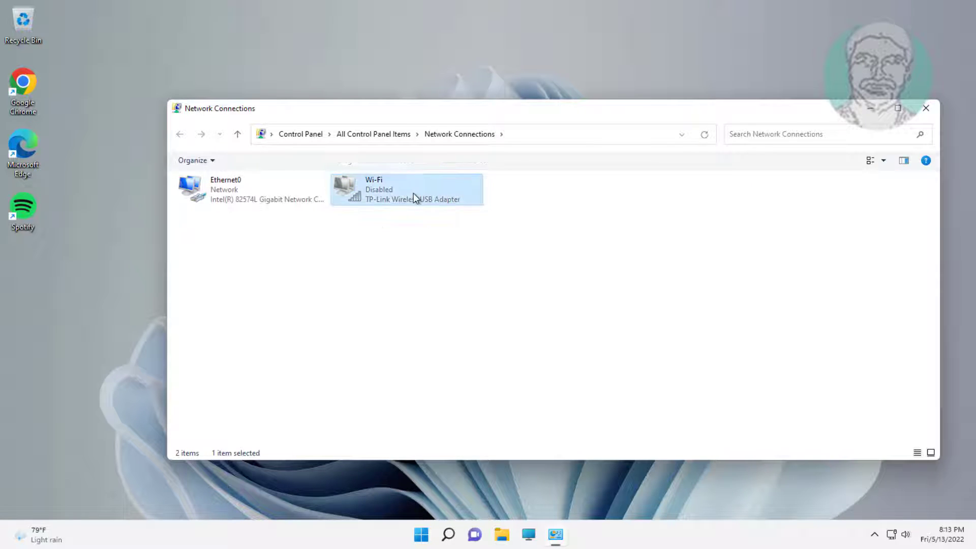
pyautogui.rightClick(419, 189)
pyautogui.click(452, 199)
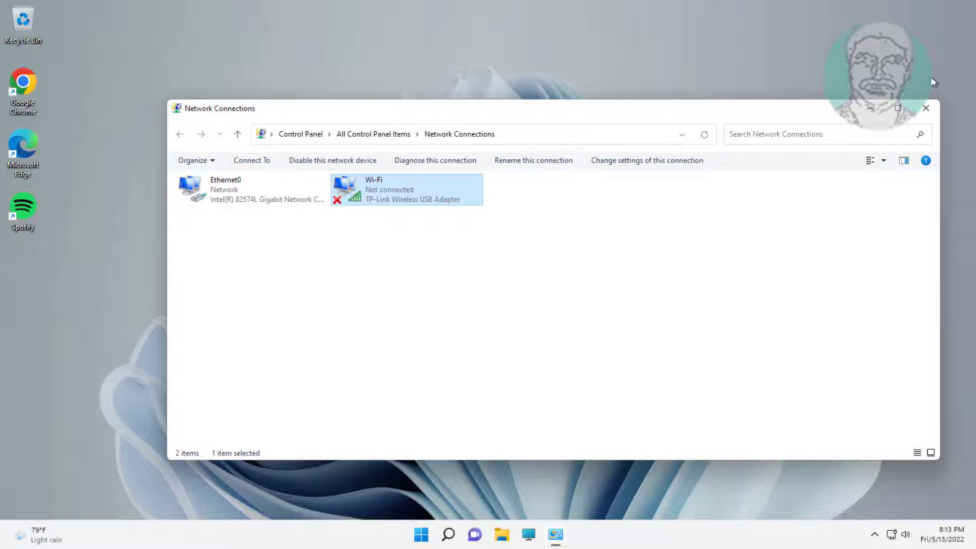
pyautogui.click(927, 108)
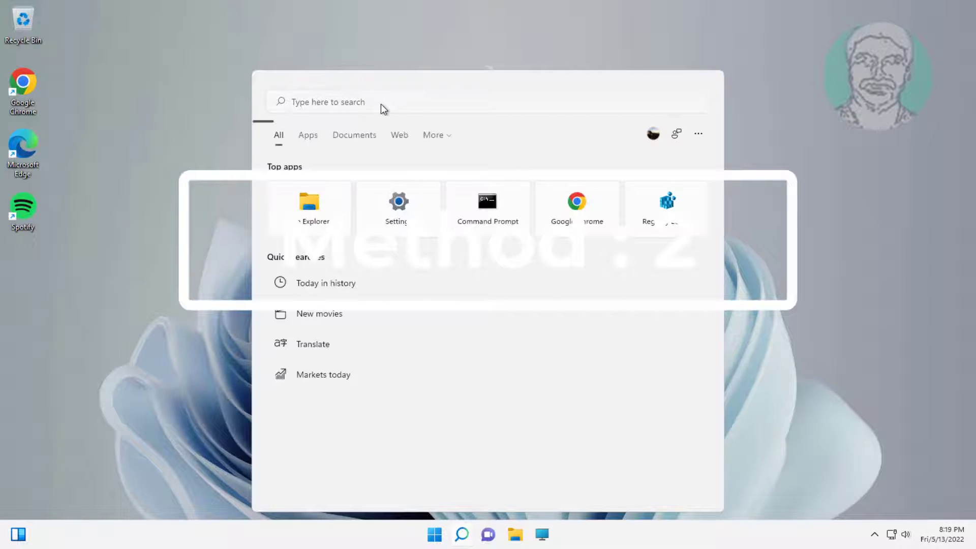
# Search for 'services' and launch the Services console
pyautogui.write('services')
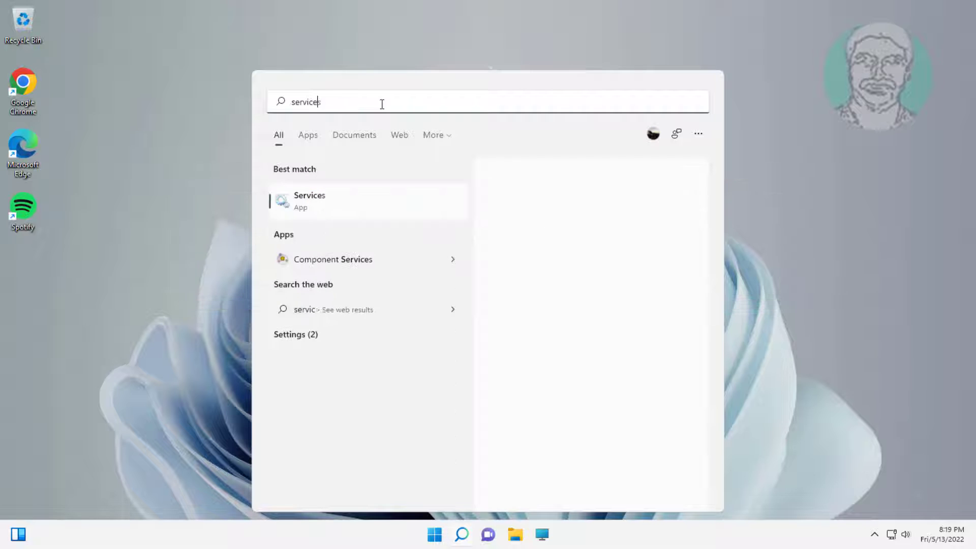
pyautogui.click(299, 206)
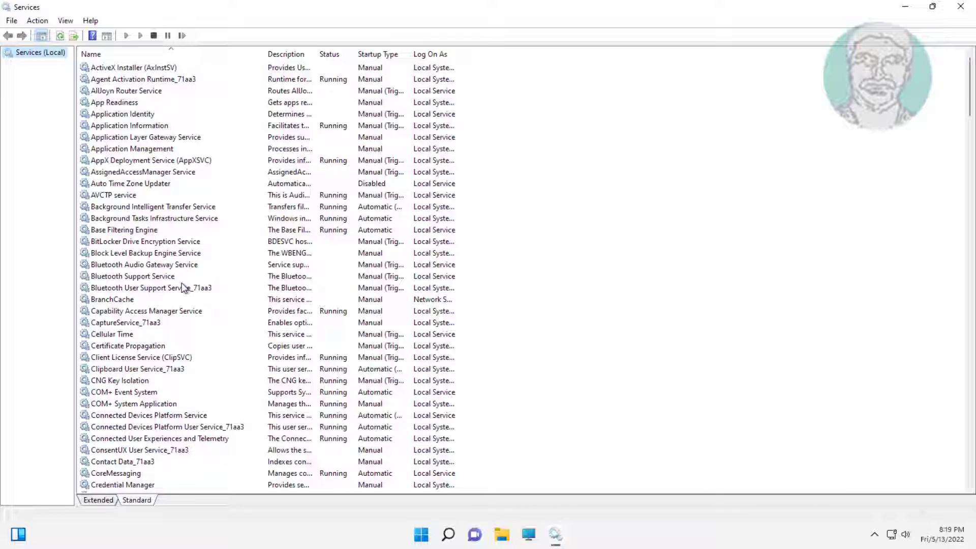
pyautogui.click(161, 278)
# Set the WLAN AutoConfig service's startup type to Automatic and apply it
pyautogui.press('w')
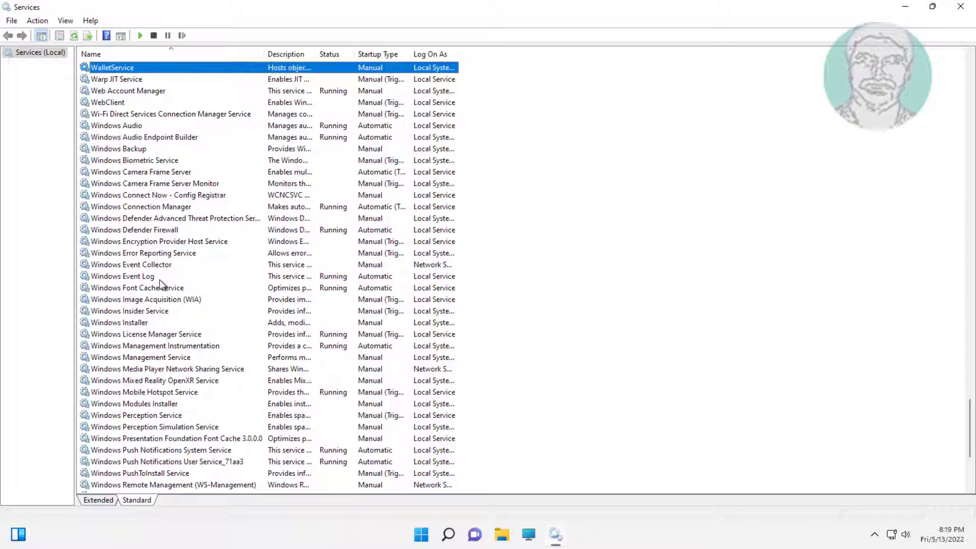
pyautogui.scroll(-5, 160, 283)
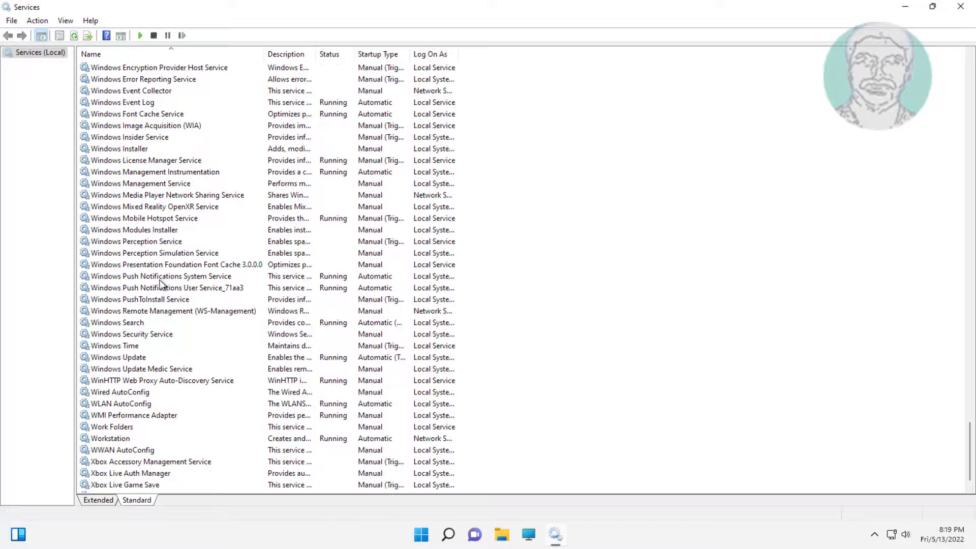
pyautogui.click(135, 393)
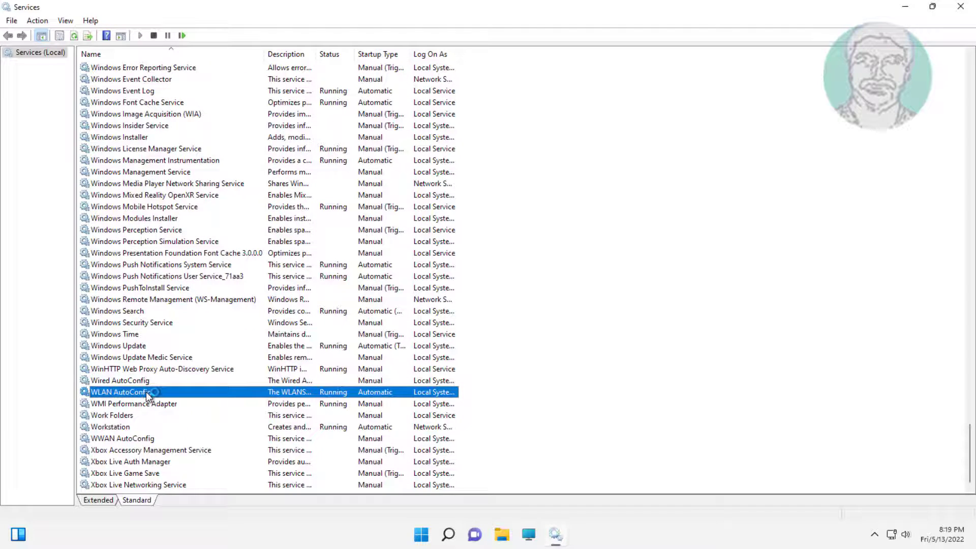
pyautogui.doubleClick(137, 392)
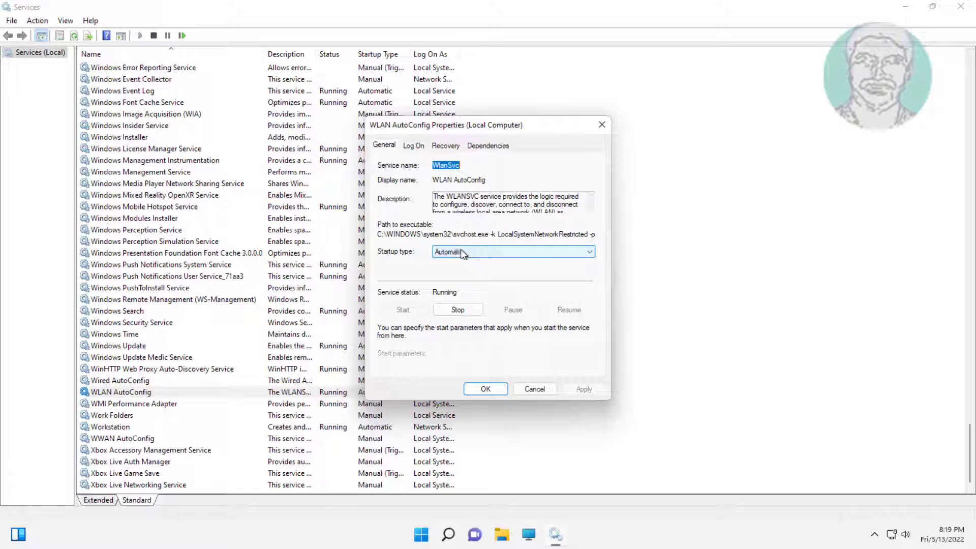
pyautogui.click(462, 251)
pyautogui.click(459, 272)
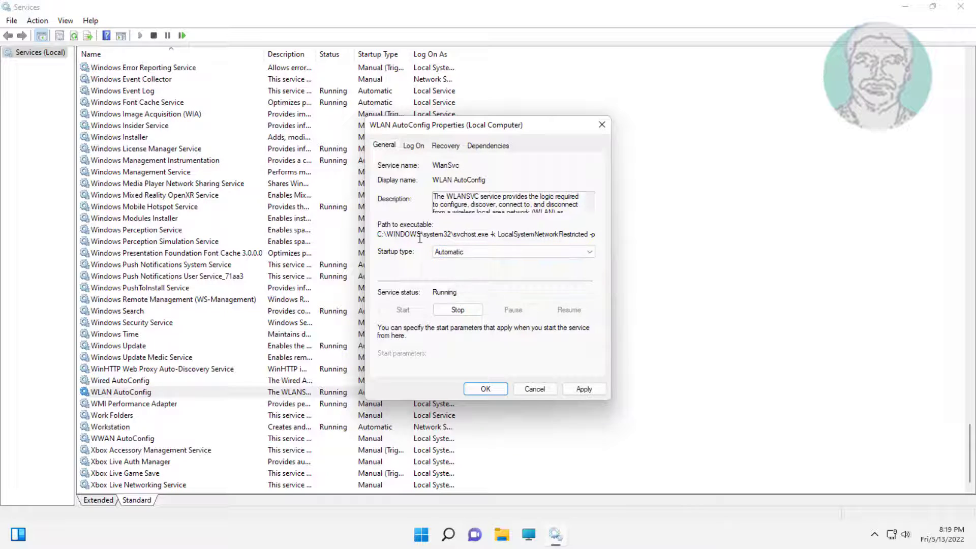
pyautogui.click(571, 391)
pyautogui.click(488, 390)
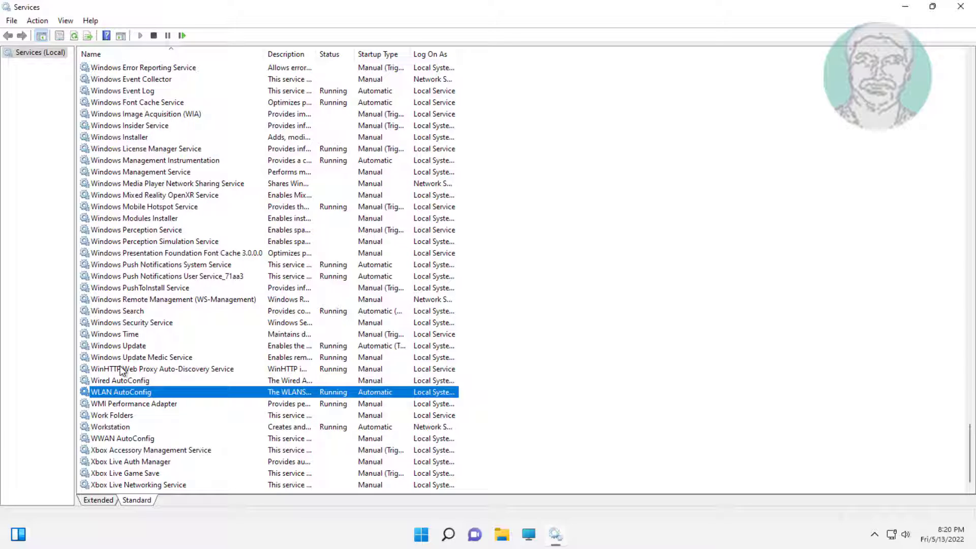
# Change the Windows Update service to Automatic startup and apply the change
pyautogui.click(128, 440)
pyautogui.press('w')
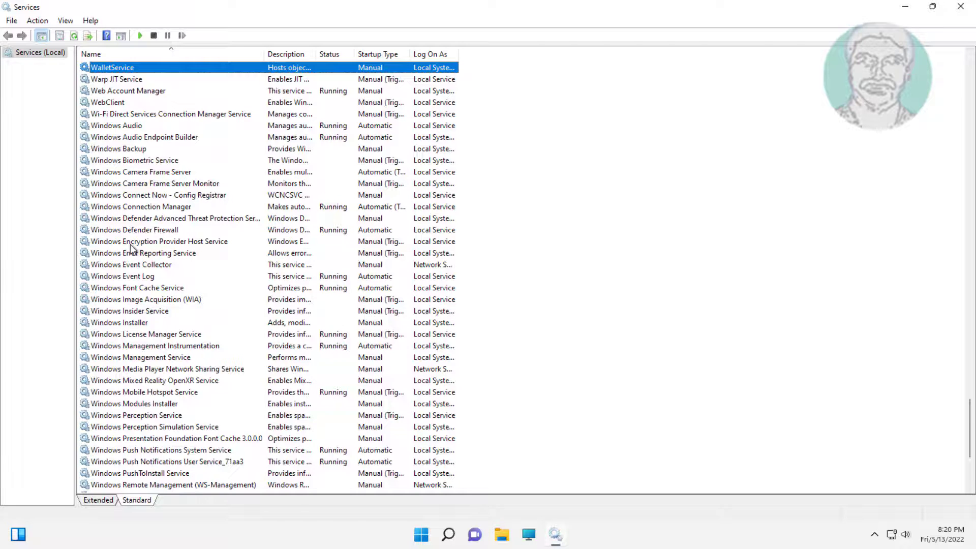
pyautogui.scroll(-5, 130, 244)
pyautogui.doubleClick(130, 347)
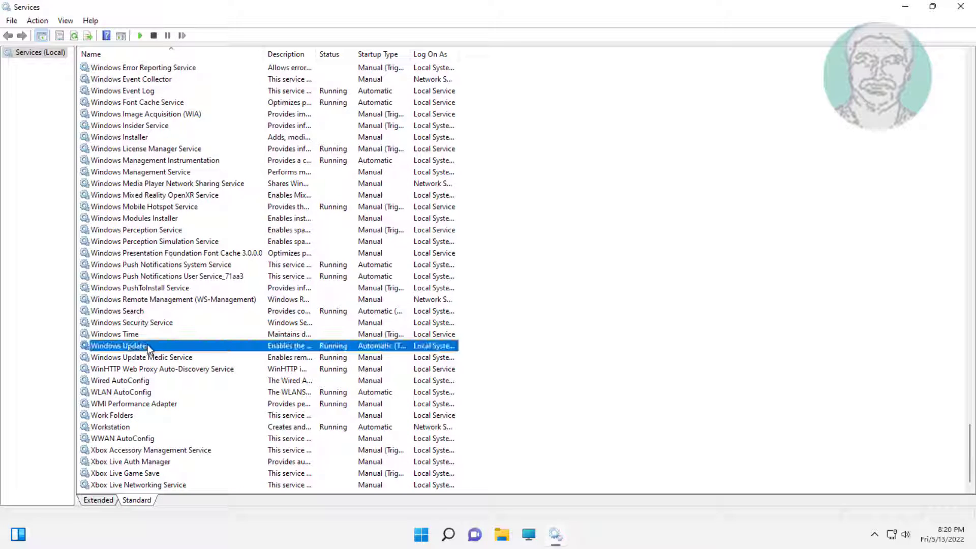
pyautogui.click(472, 253)
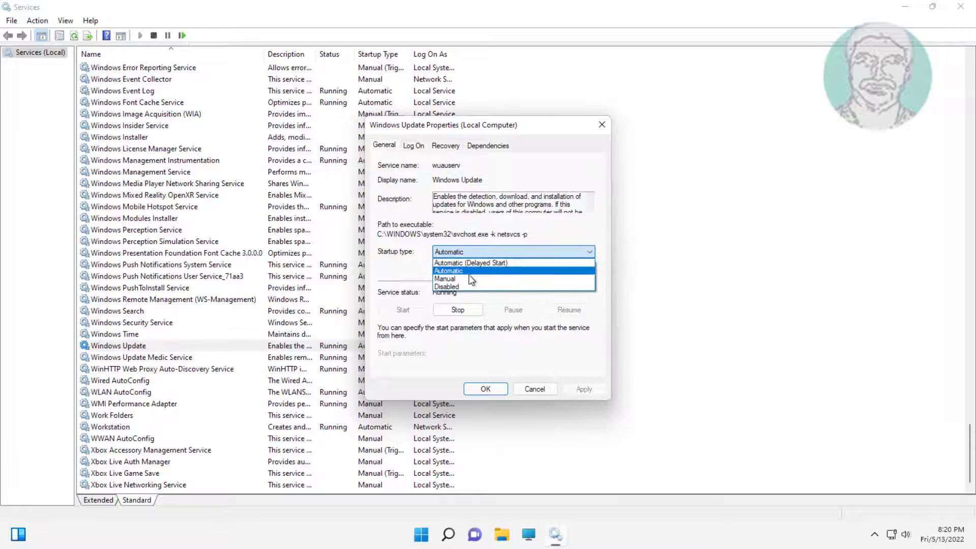
pyautogui.click(472, 260)
pyautogui.click(587, 392)
pyautogui.click(496, 389)
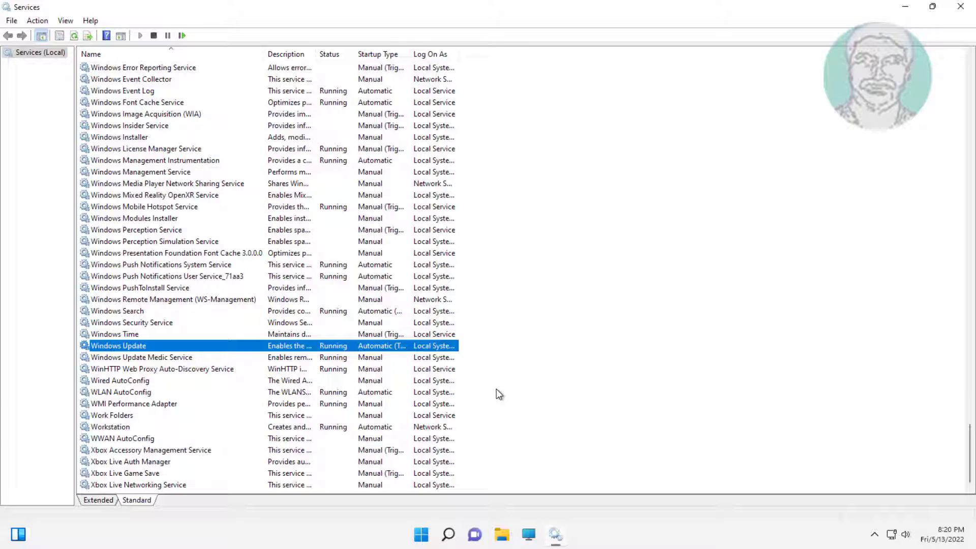
pyautogui.press('n')
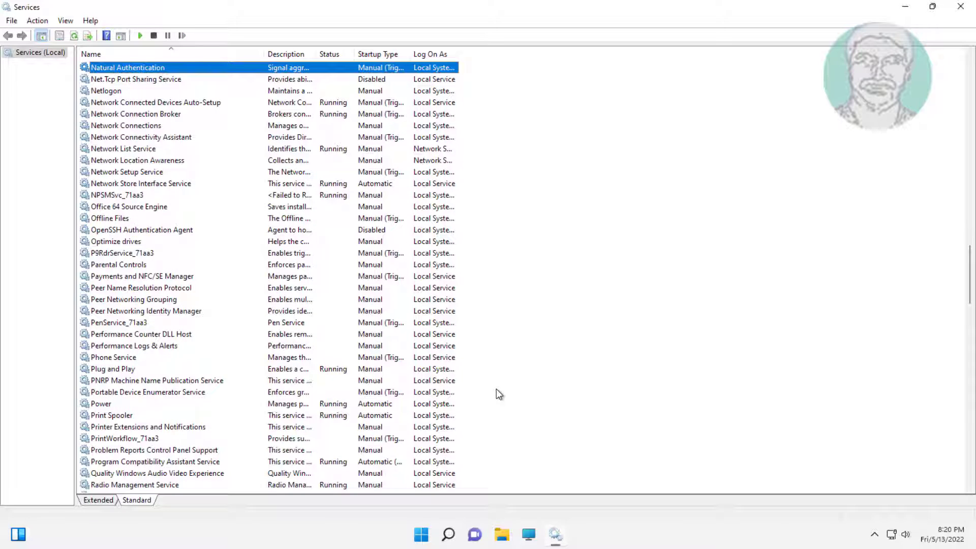
# Give Network List Service an Automatic startup type and apply it
pyautogui.click(136, 149)
pyautogui.doubleClick(168, 152)
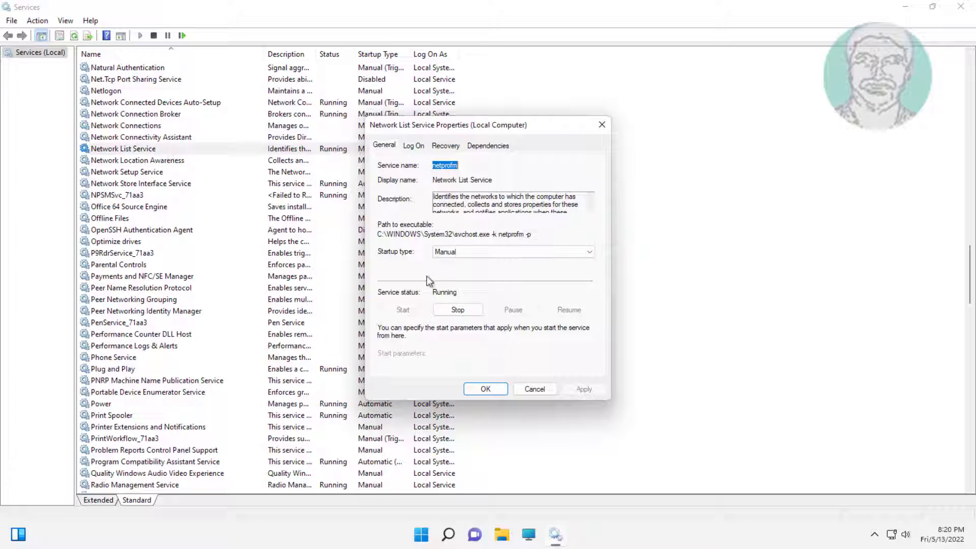
pyautogui.click(469, 255)
pyautogui.click(460, 271)
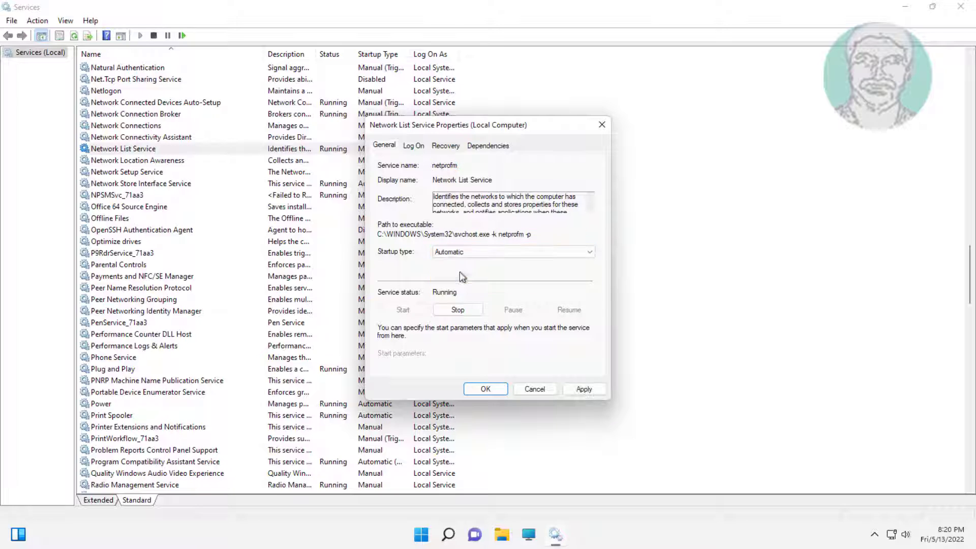
pyautogui.click(583, 389)
pyautogui.click(487, 390)
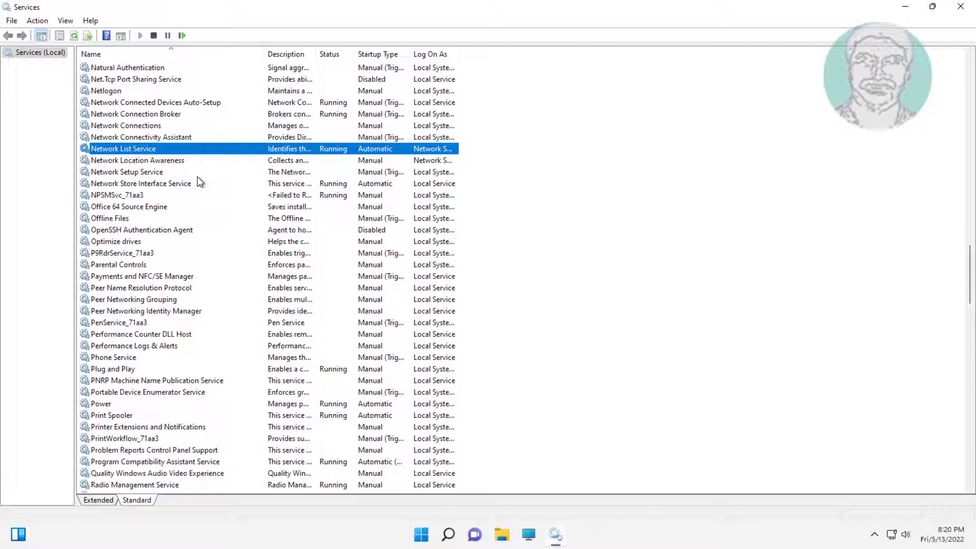
pyautogui.press('w')
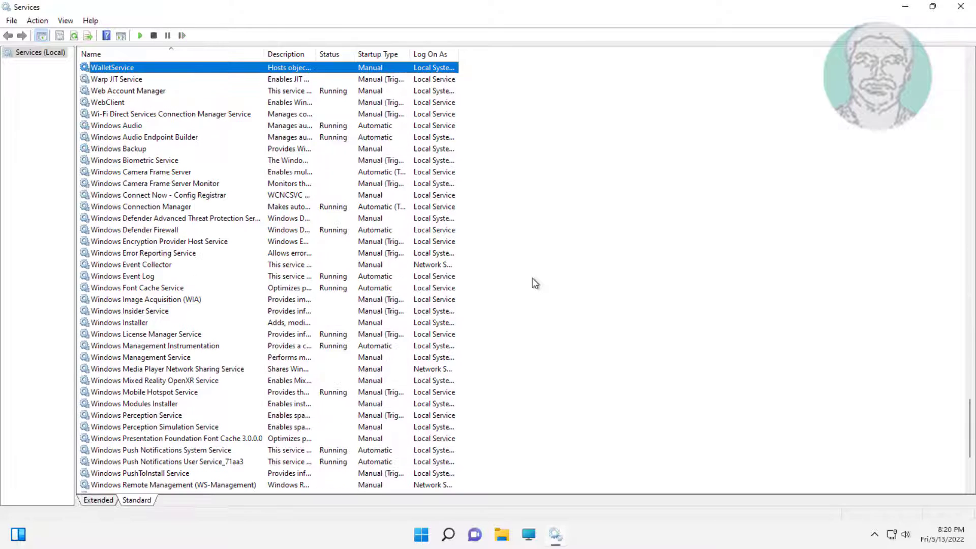
# Keep Windows Connection Manager at Automatic startup, apply it, and bring up the Start quick-link menu
pyautogui.click(153, 208)
pyautogui.doubleClick(191, 209)
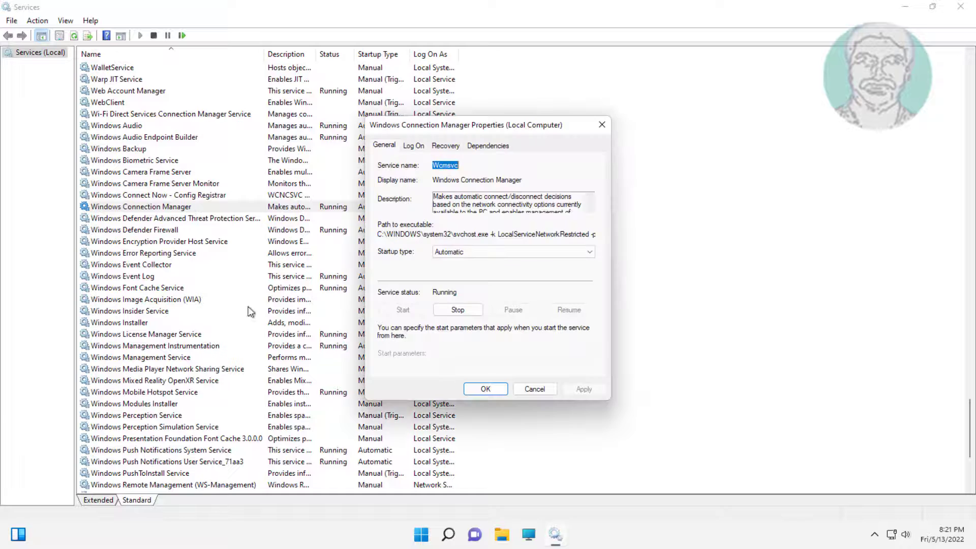
pyautogui.click(474, 255)
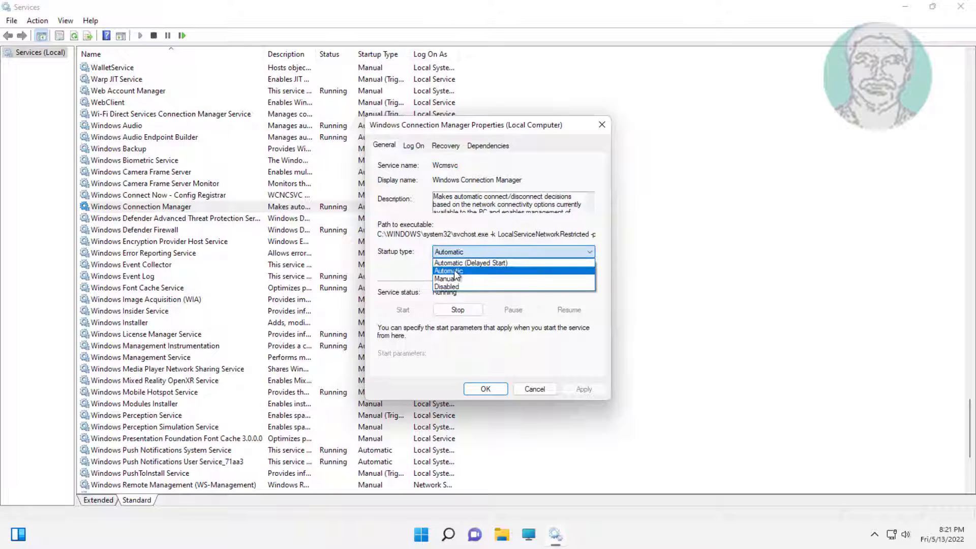
pyautogui.click(450, 270)
pyautogui.click(582, 392)
pyautogui.click(485, 389)
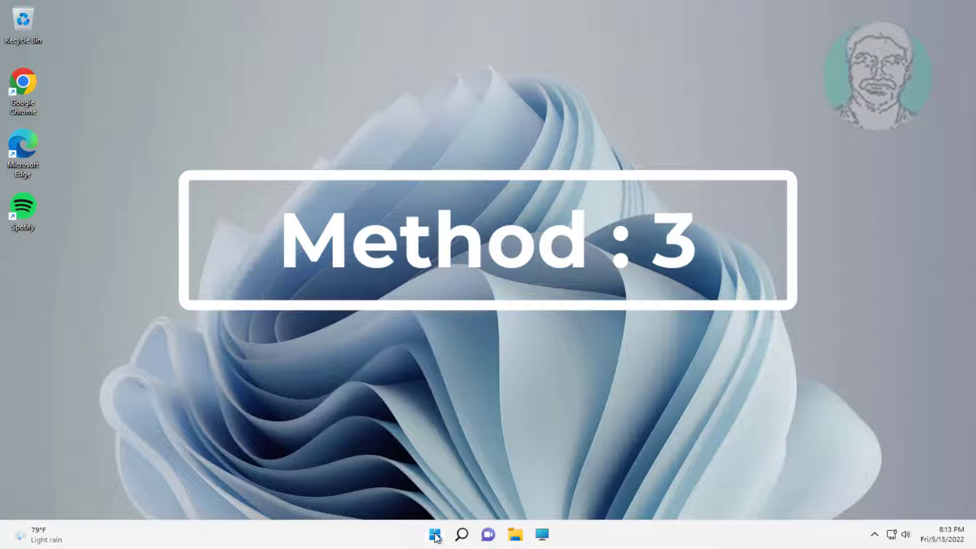
pyautogui.rightClick(434, 534)
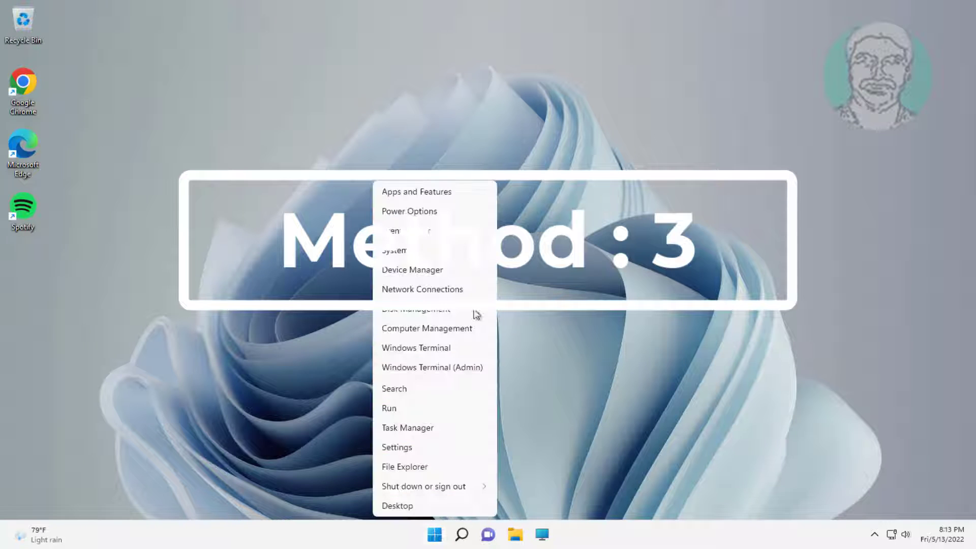
# Run an automatic driver search for the TP-Link Wireless USB Adapter under Network adapters
pyautogui.click(420, 272)
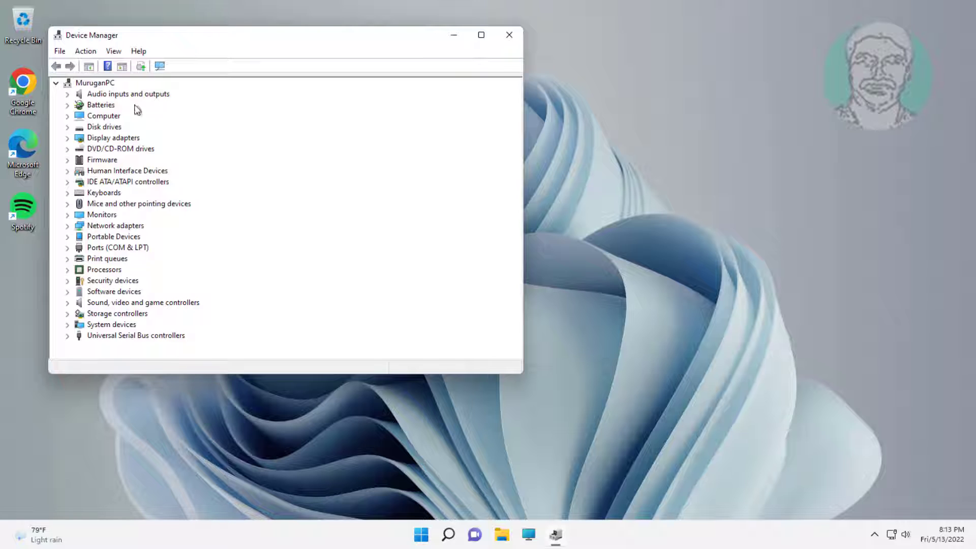
pyautogui.click(100, 227)
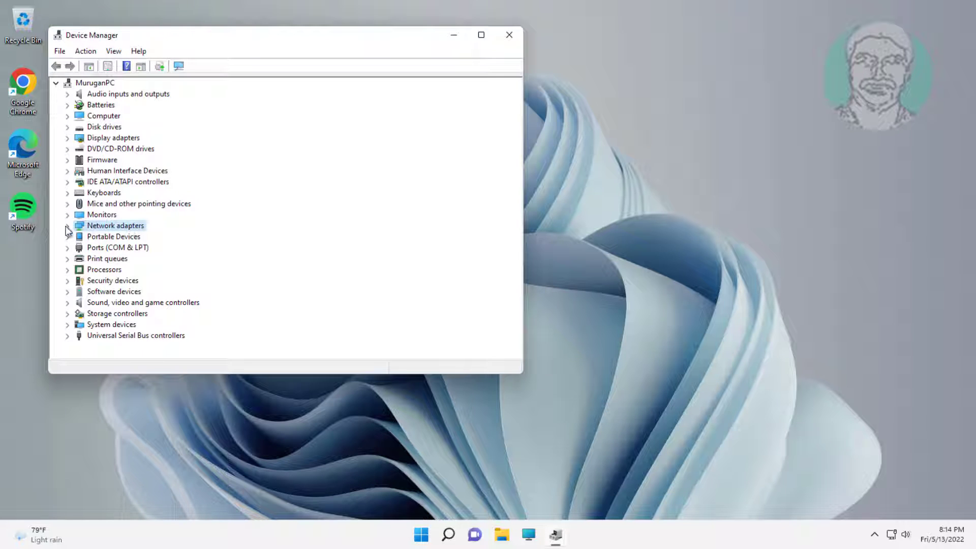
pyautogui.click(67, 227)
pyautogui.click(192, 248)
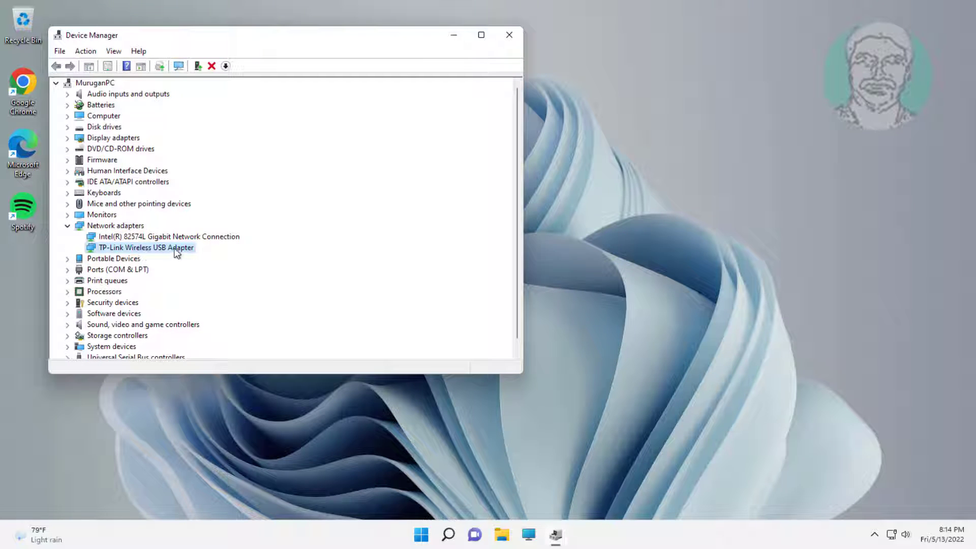
pyautogui.rightClick(176, 250)
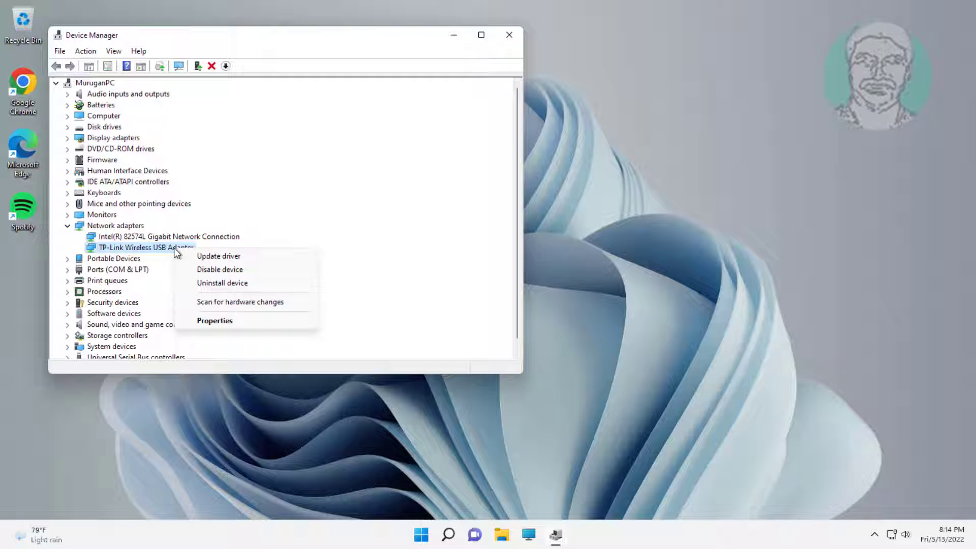
pyautogui.click(241, 257)
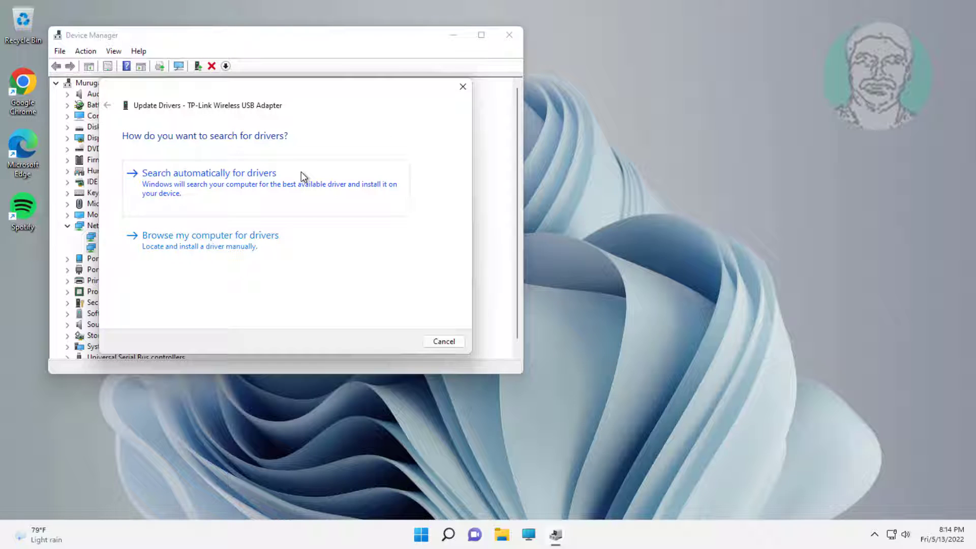
pyautogui.click(296, 185)
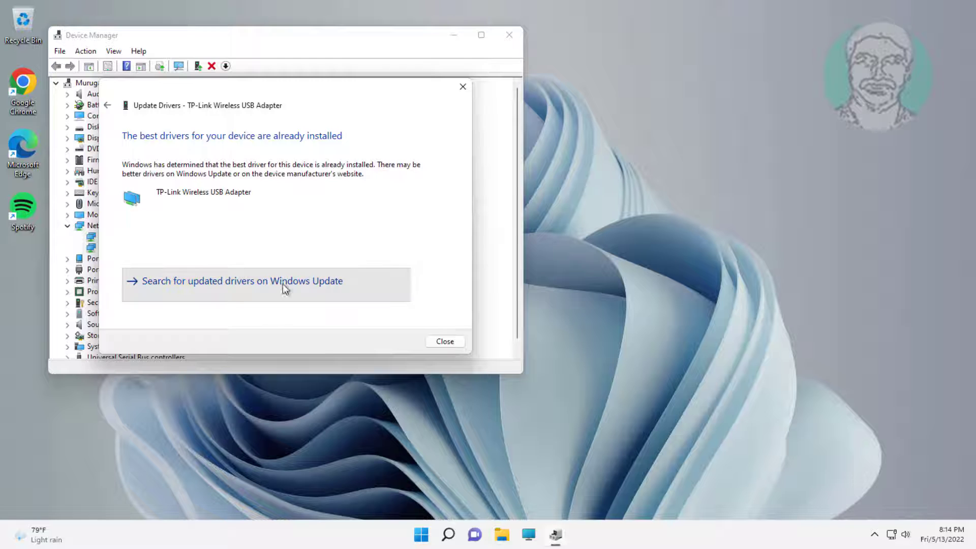
pyautogui.press('Escape')
pyautogui.press('super+i')
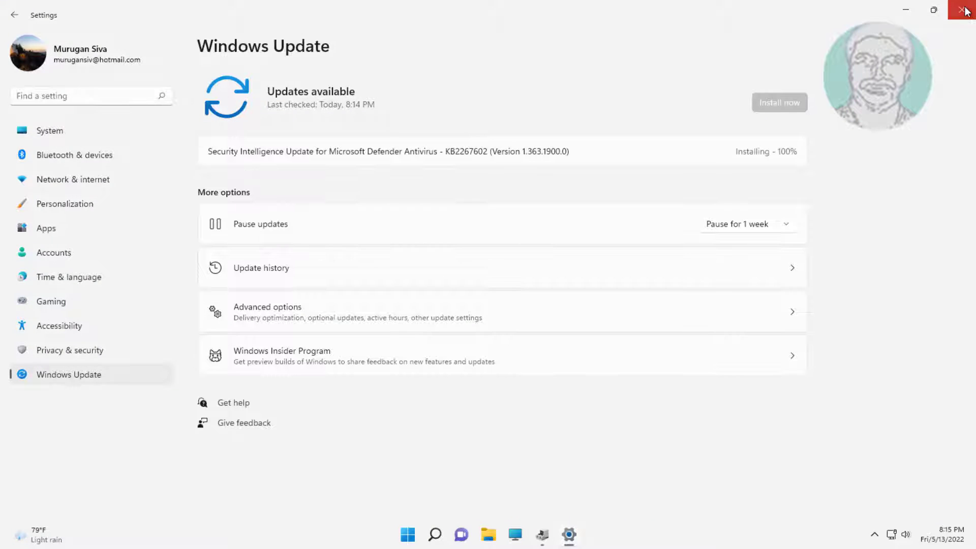
pyautogui.click(962, 9)
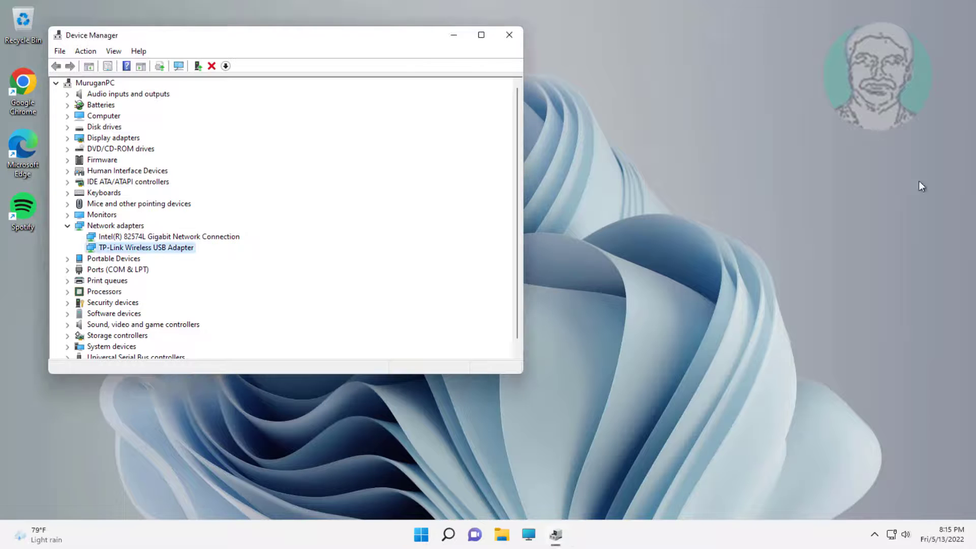
# Reopen Device Manager and start a driver update for the TP-Link Wireless USB Adapter
pyautogui.click(509, 35)
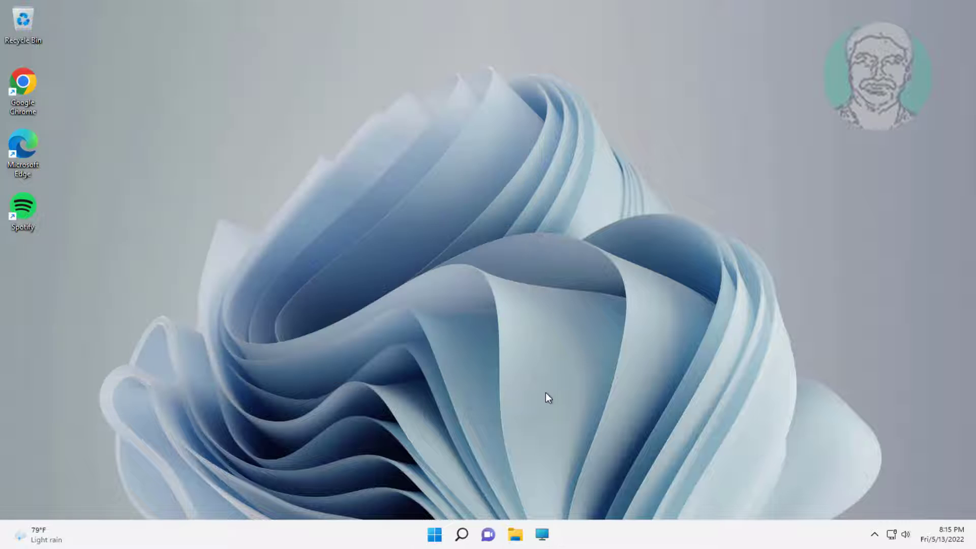
pyautogui.rightClick(438, 535)
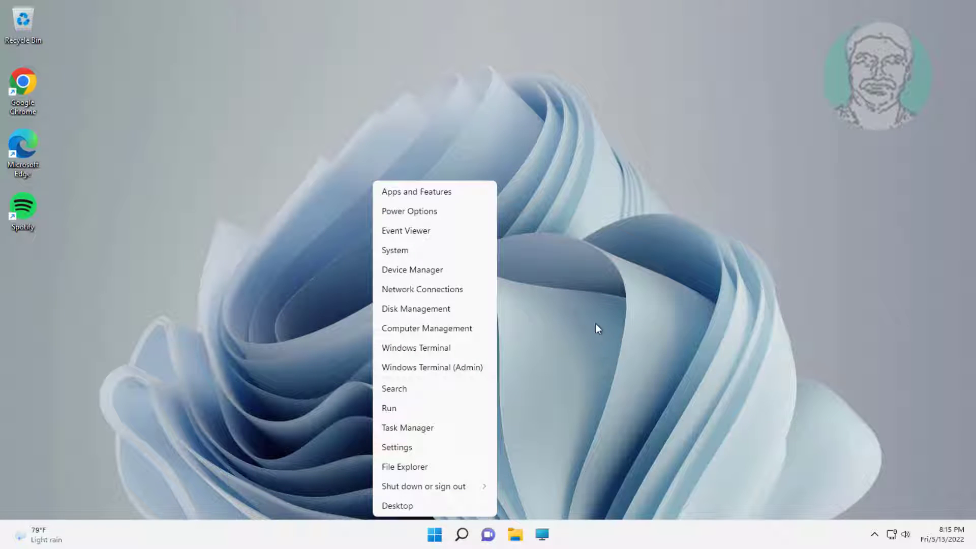
pyautogui.click(425, 274)
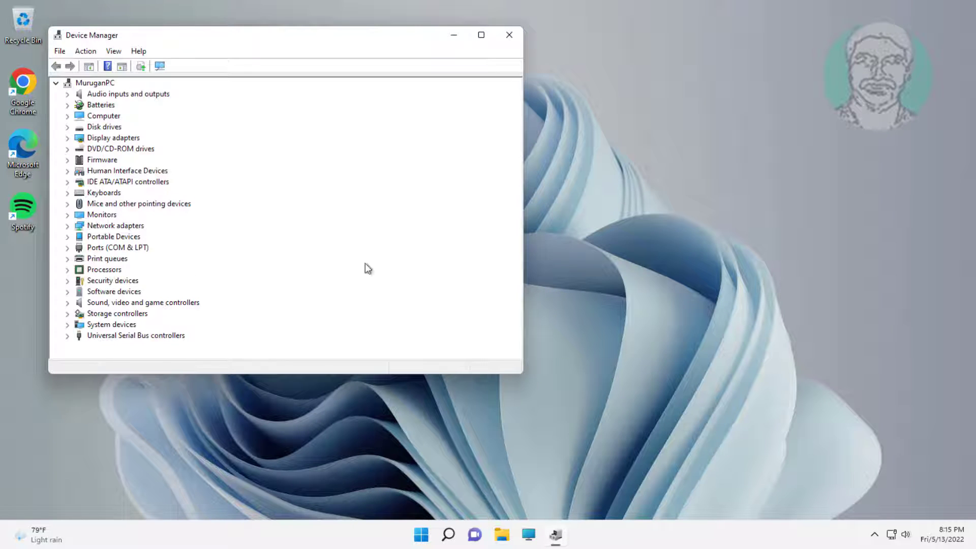
pyautogui.click(87, 227)
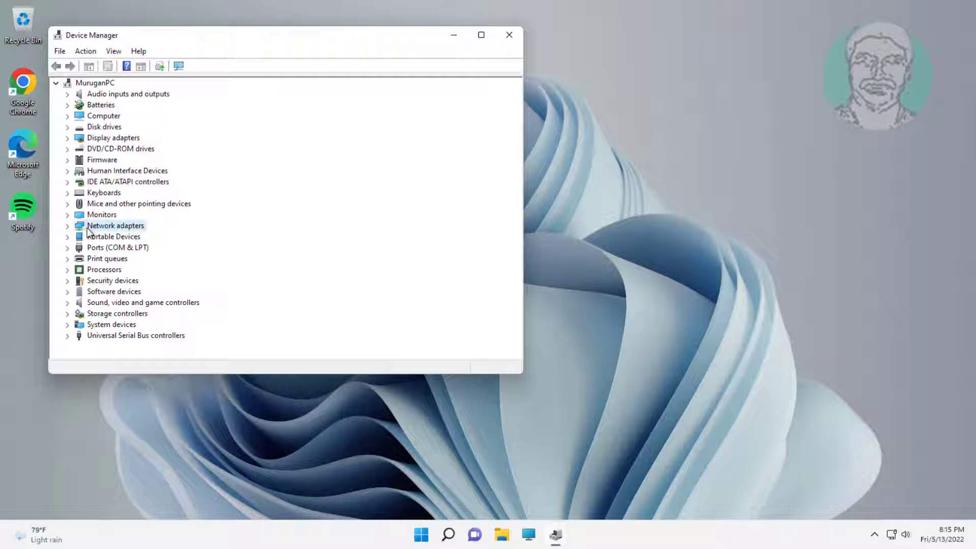
pyautogui.click(71, 228)
pyautogui.click(179, 247)
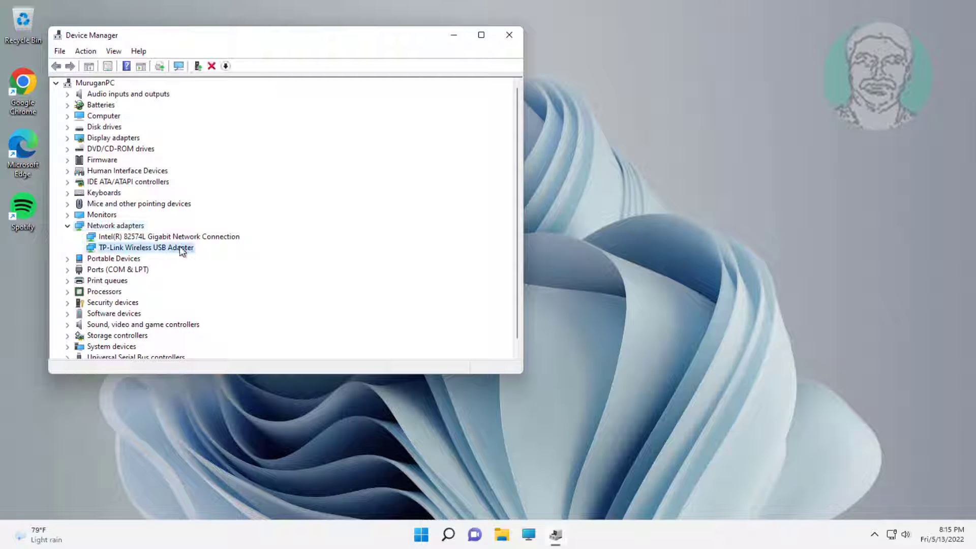
pyautogui.rightClick(179, 248)
pyautogui.click(223, 254)
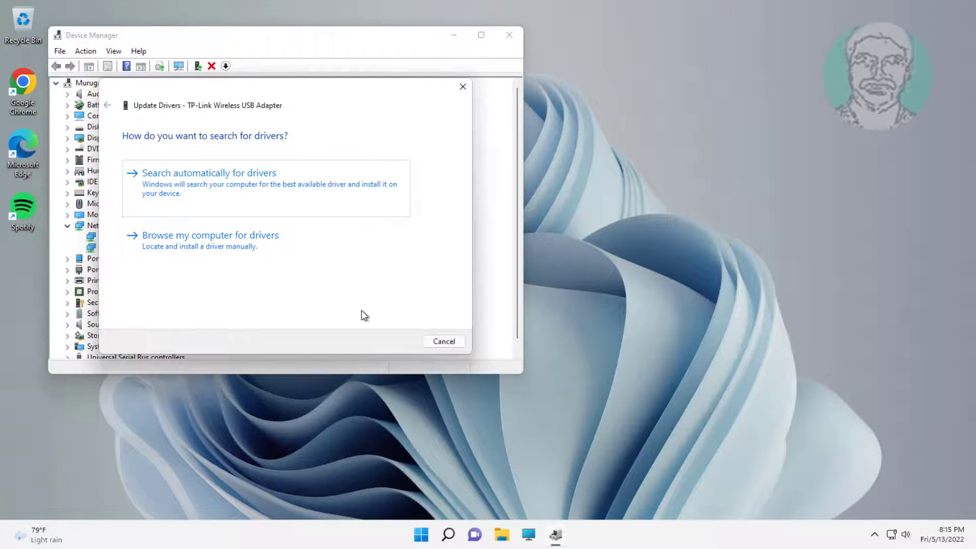
# Install the TP-Link Wireless USB Adapter driver from the compatible list, then close Device Manager
pyautogui.click(197, 242)
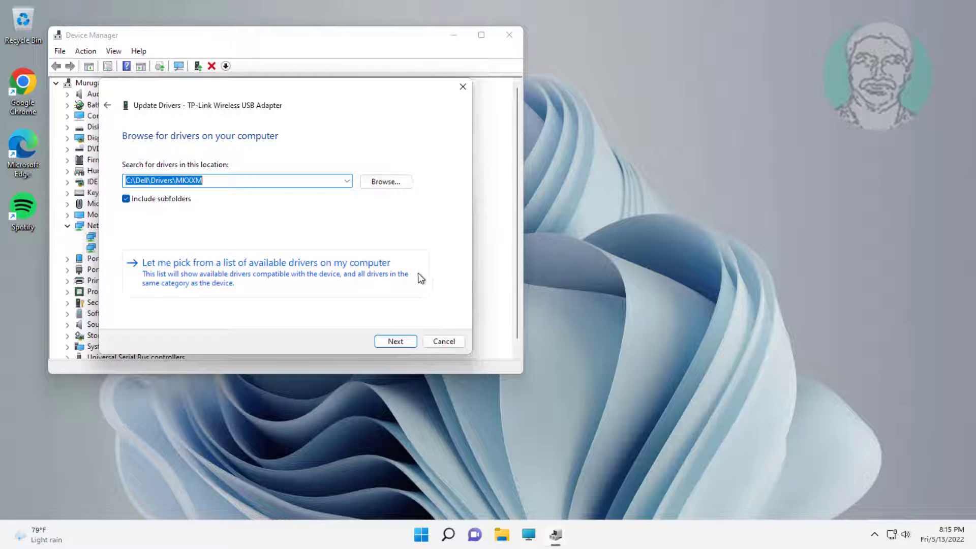
pyautogui.click(237, 275)
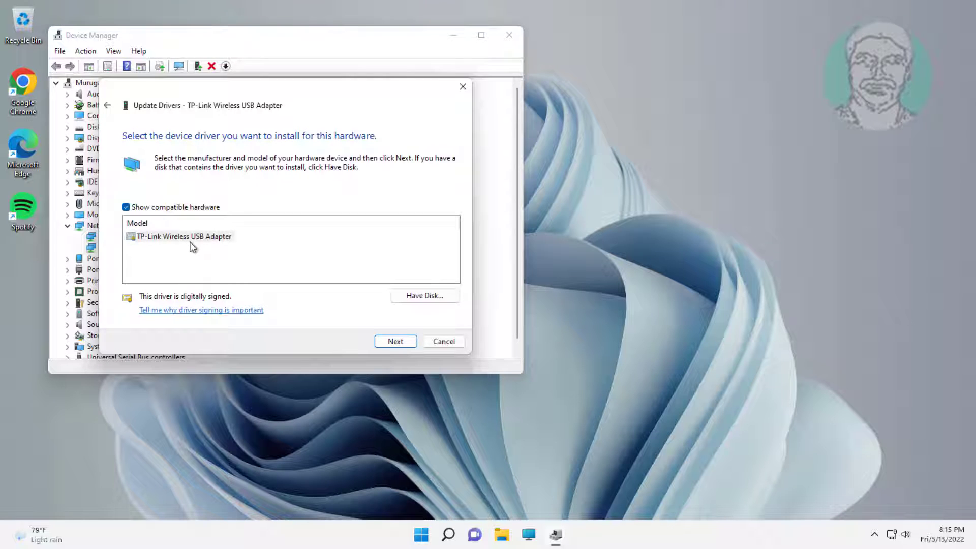
pyautogui.click(163, 236)
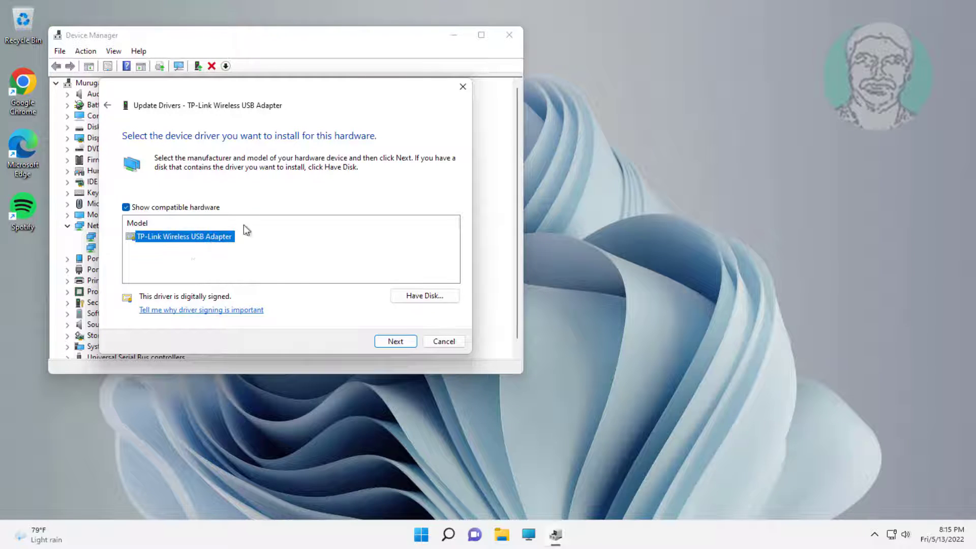
pyautogui.click(396, 341)
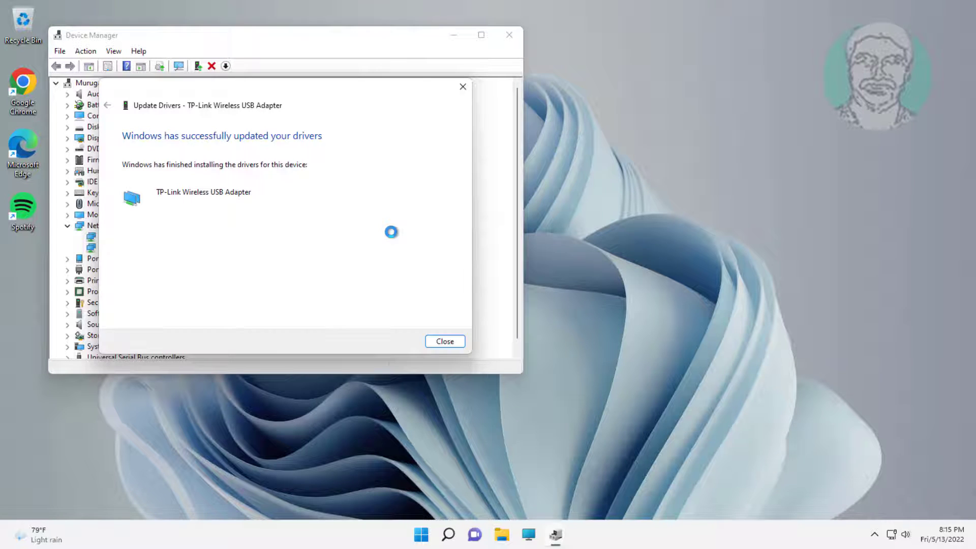
pyautogui.click(450, 339)
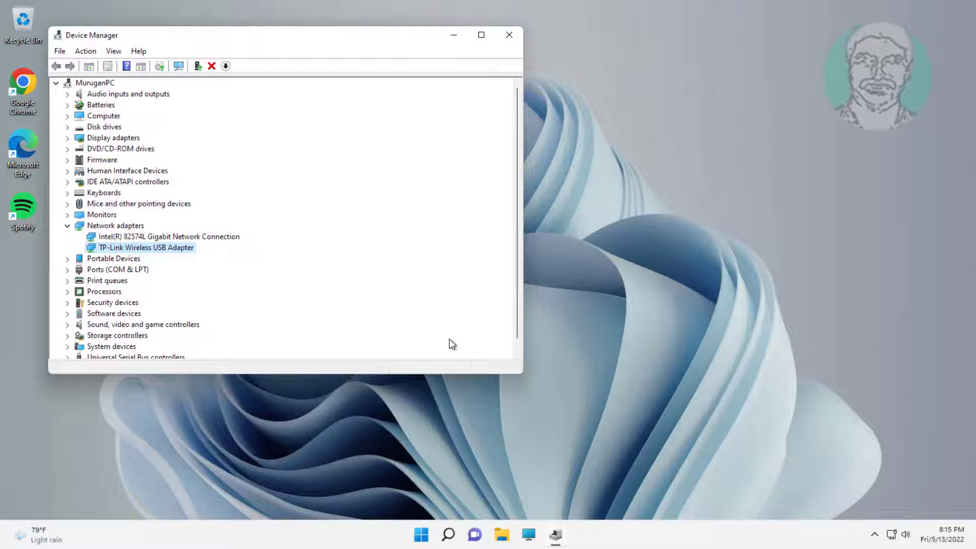
pyautogui.click(508, 36)
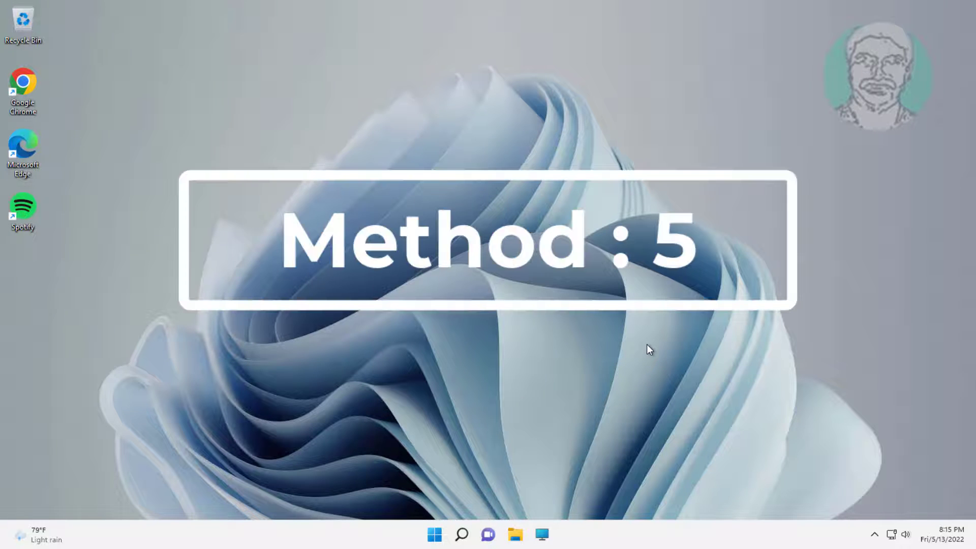
# Uninstall the TP-Link Wireless USB Adapter from Device Manager's Network adapters
pyautogui.rightClick(434, 534)
pyautogui.click(419, 272)
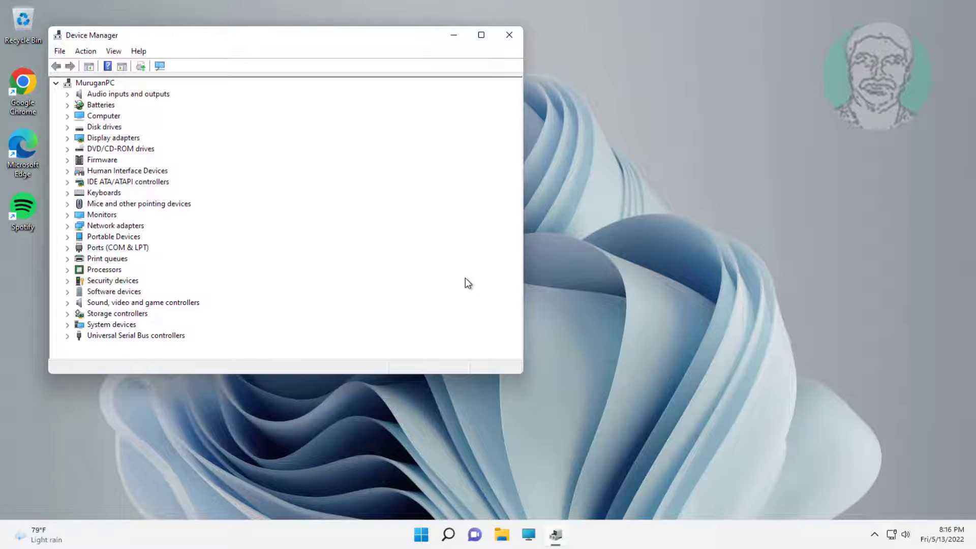
pyautogui.click(115, 226)
pyautogui.click(68, 225)
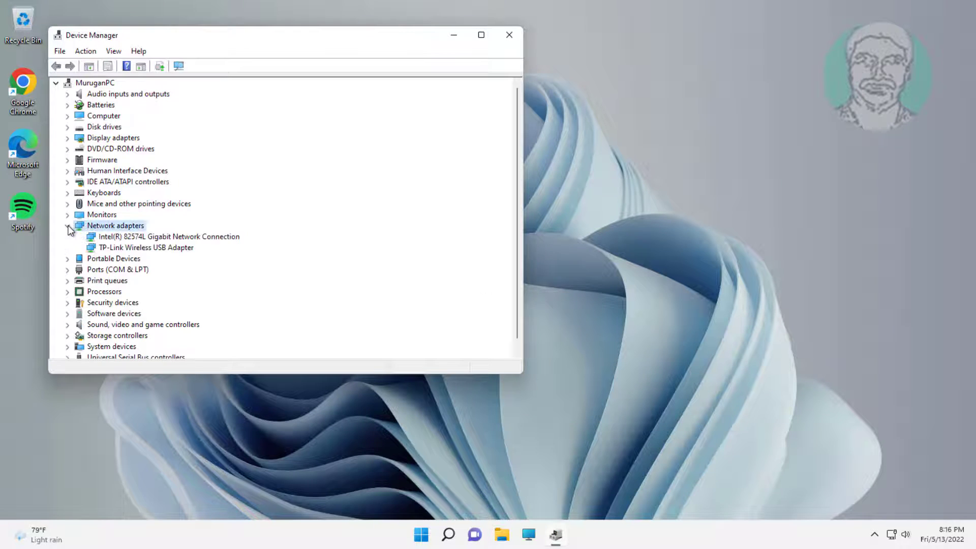
pyautogui.click(161, 248)
pyautogui.rightClick(185, 248)
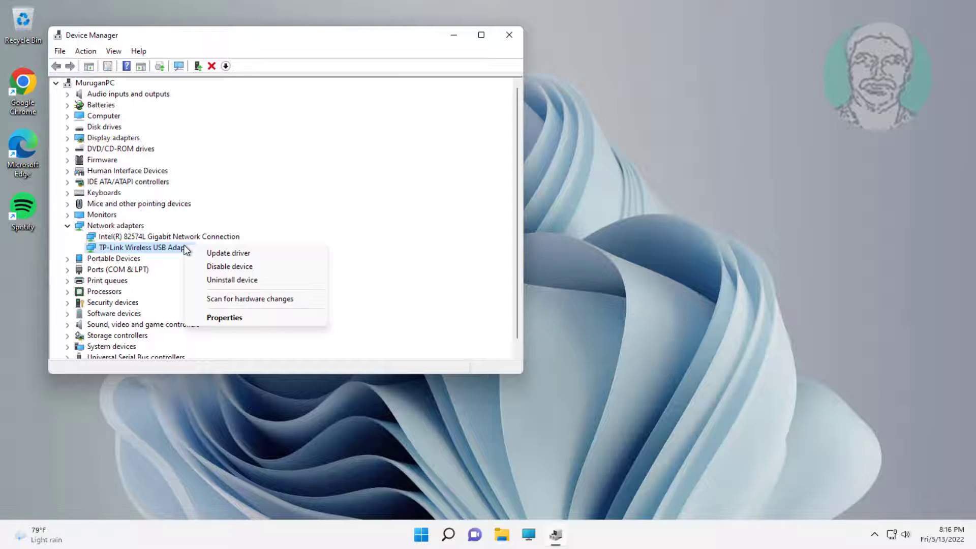
pyautogui.click(255, 282)
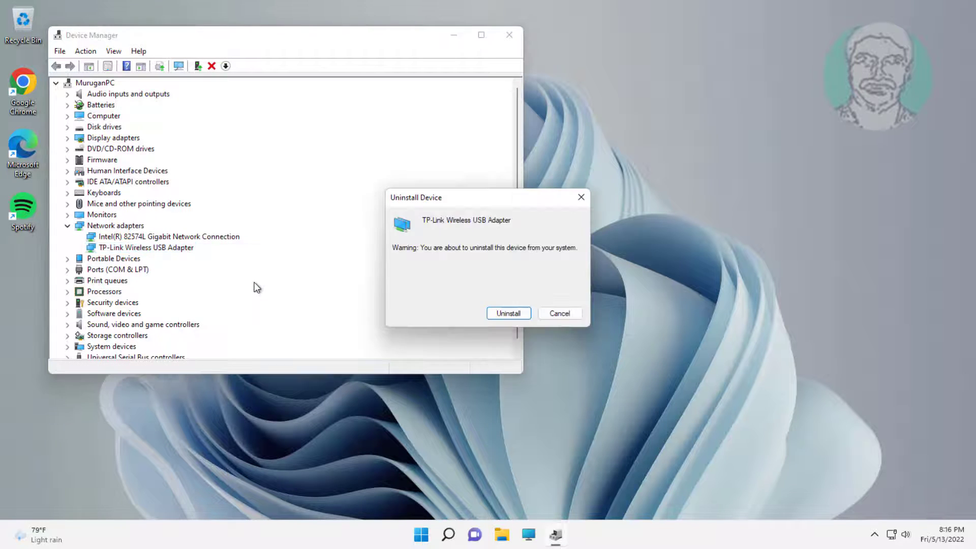
pyautogui.click(509, 313)
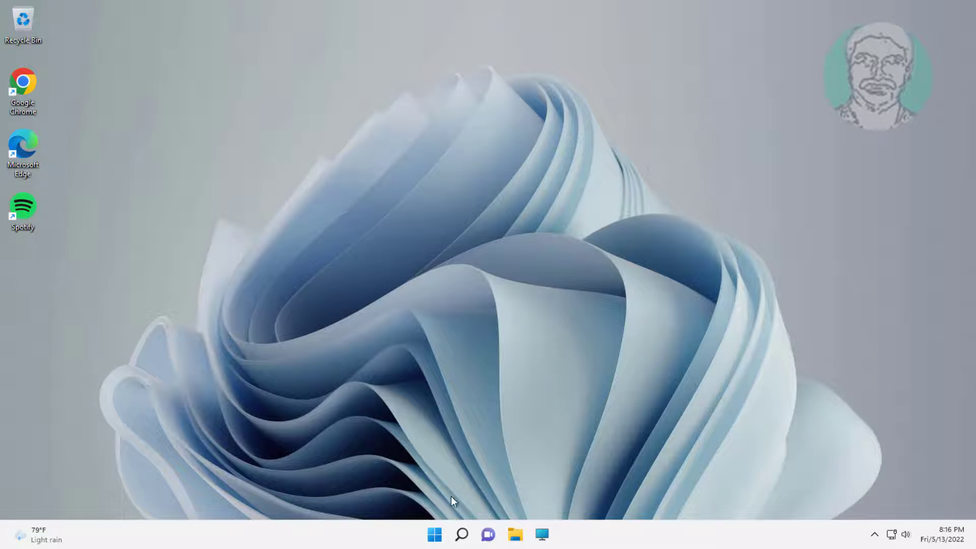
# Restart the computer from the Start menu's power options
pyautogui.click(435, 535)
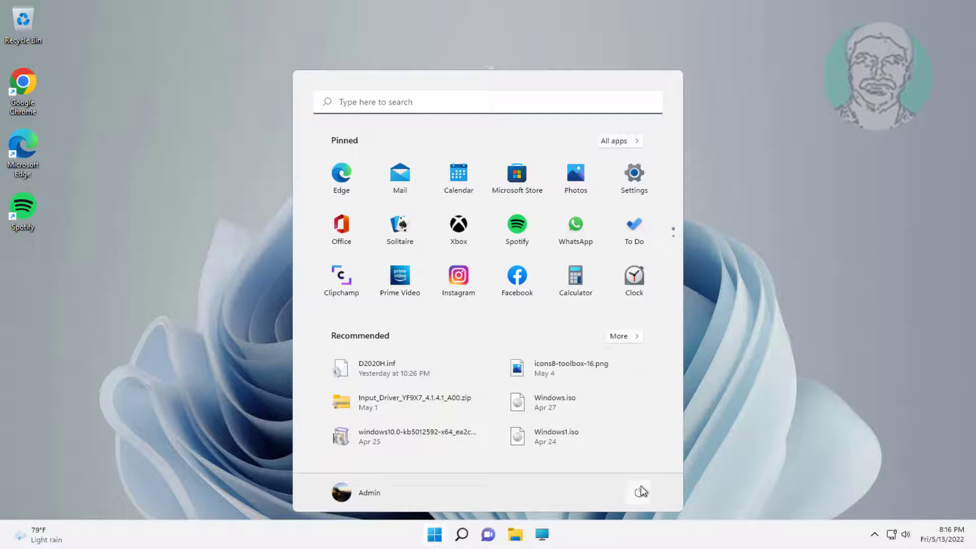
pyautogui.click(640, 491)
pyautogui.click(645, 464)
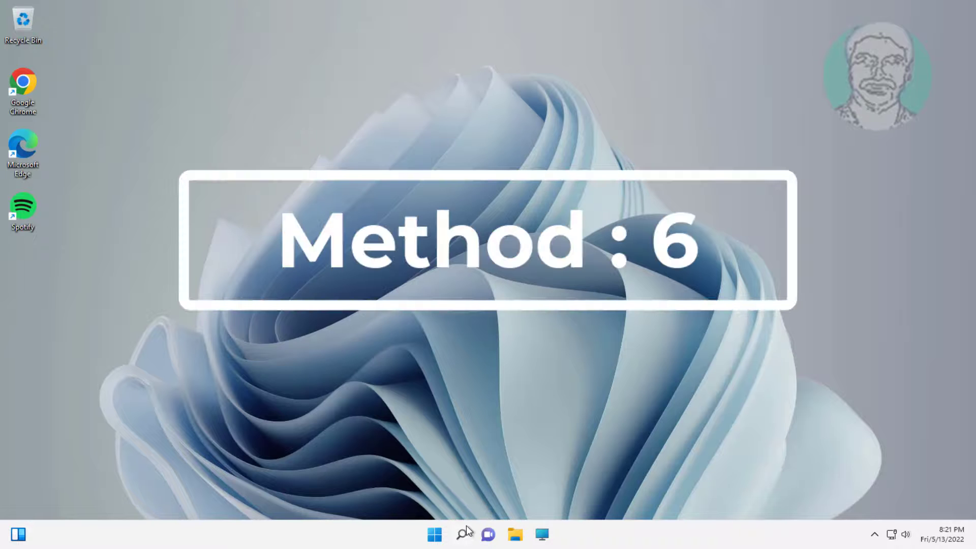
# Search for cmd and run Command Prompt as administrator
pyautogui.click(461, 534)
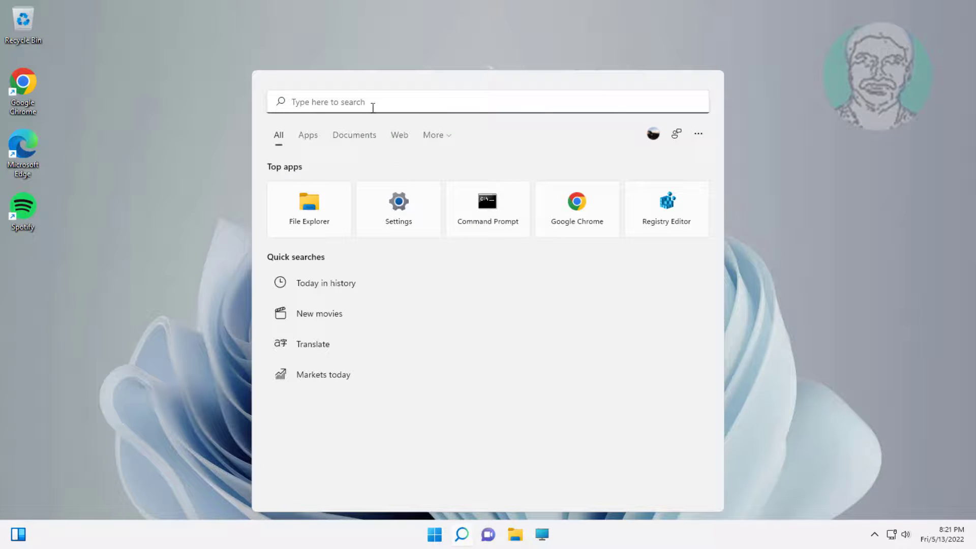
pyautogui.write('cmd')
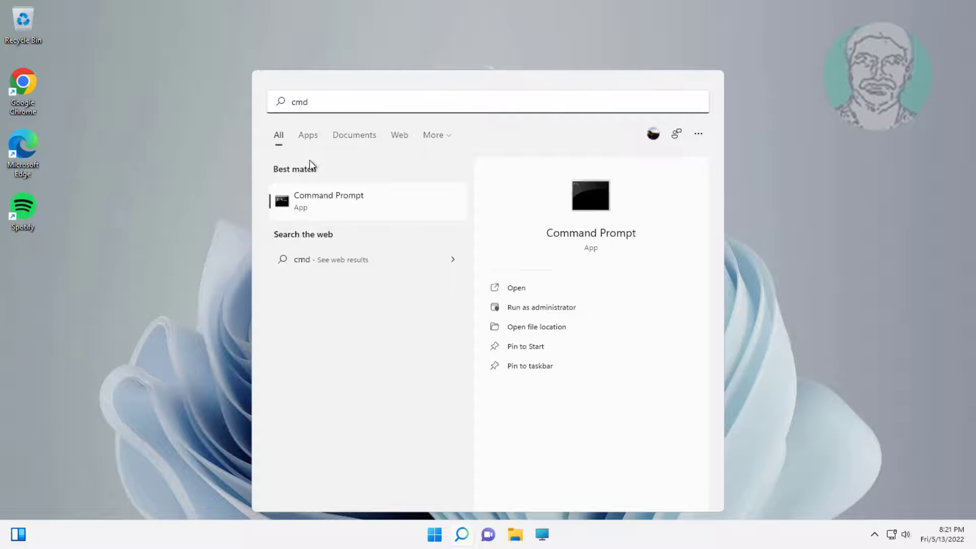
pyautogui.rightClick(319, 200)
pyautogui.click(370, 222)
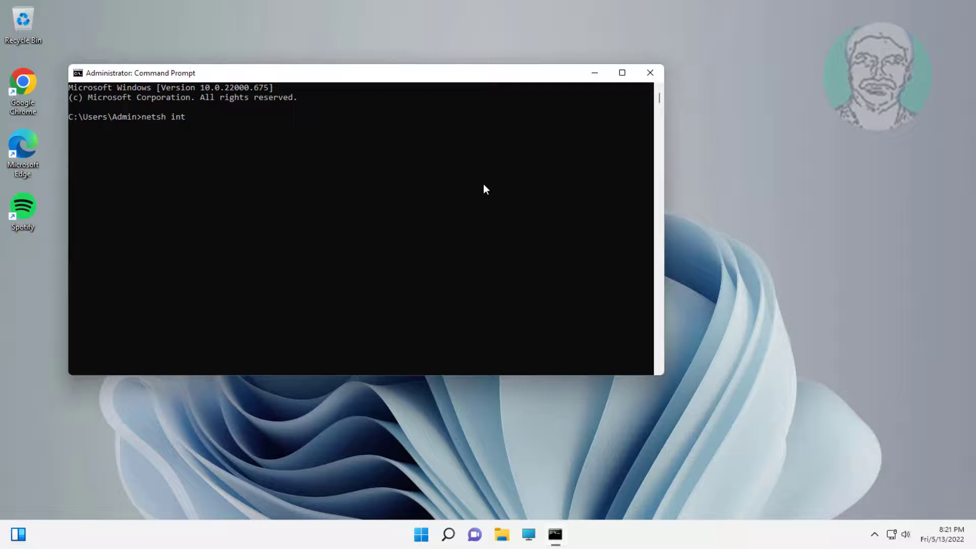
# Run 'netsh int ip reset' and 'netsh winsock reset', then begin entering 'ipconfig'
pyautogui.write('reset')
pyautogui.press('Return')
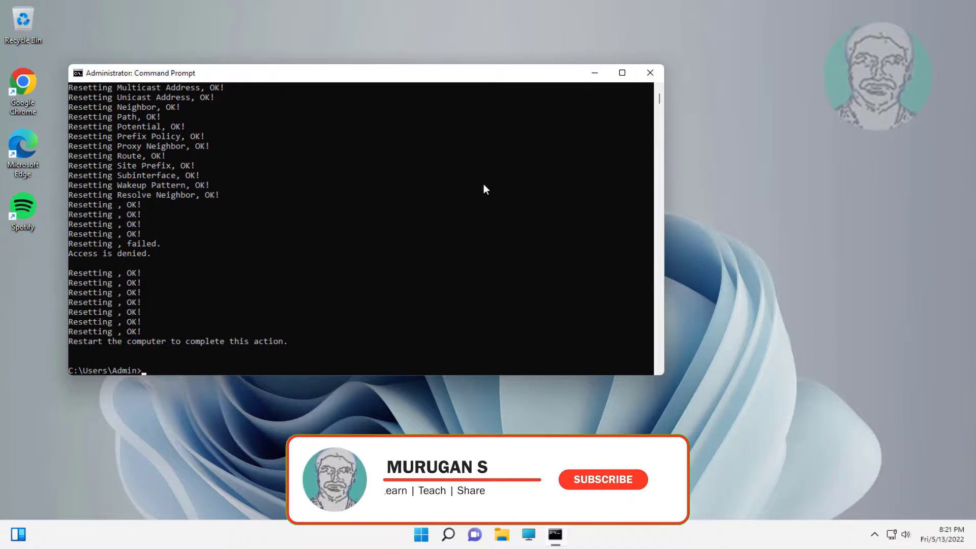
pyautogui.write('netsh')
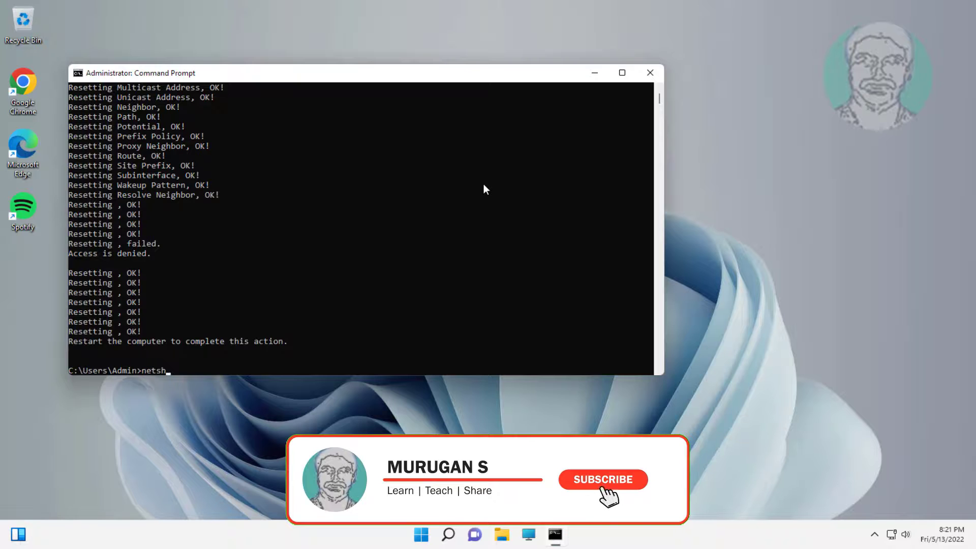
pyautogui.write(' winsock reset')
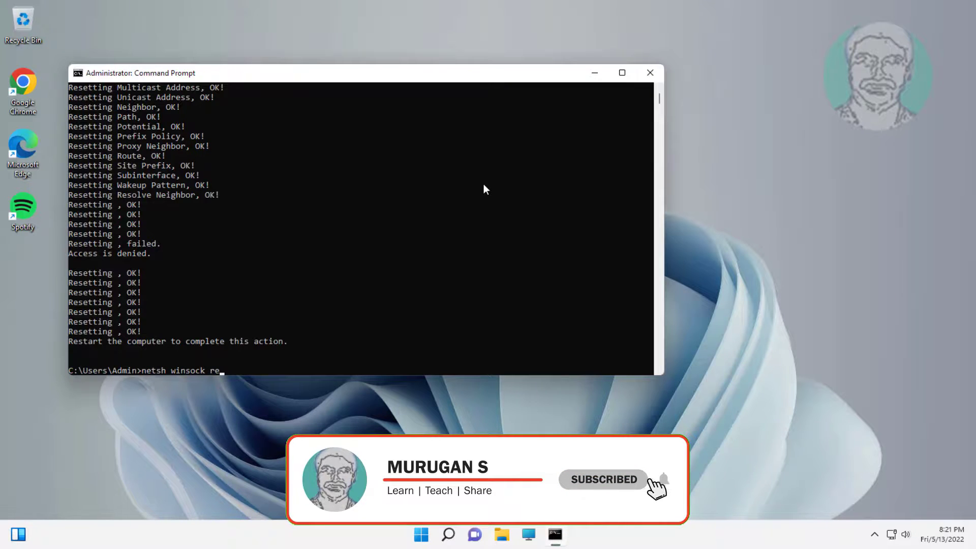
pyautogui.press('Return')
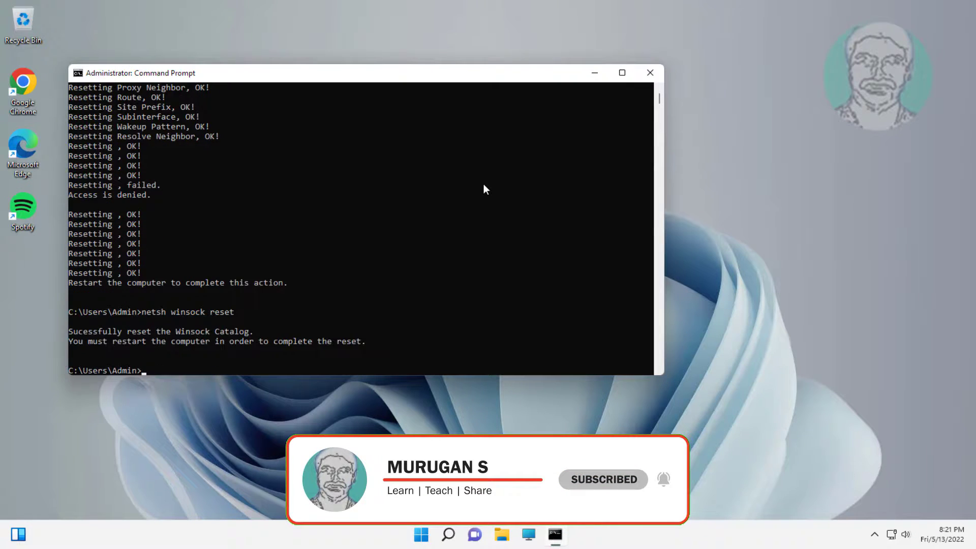
pyautogui.write('ipconfig')
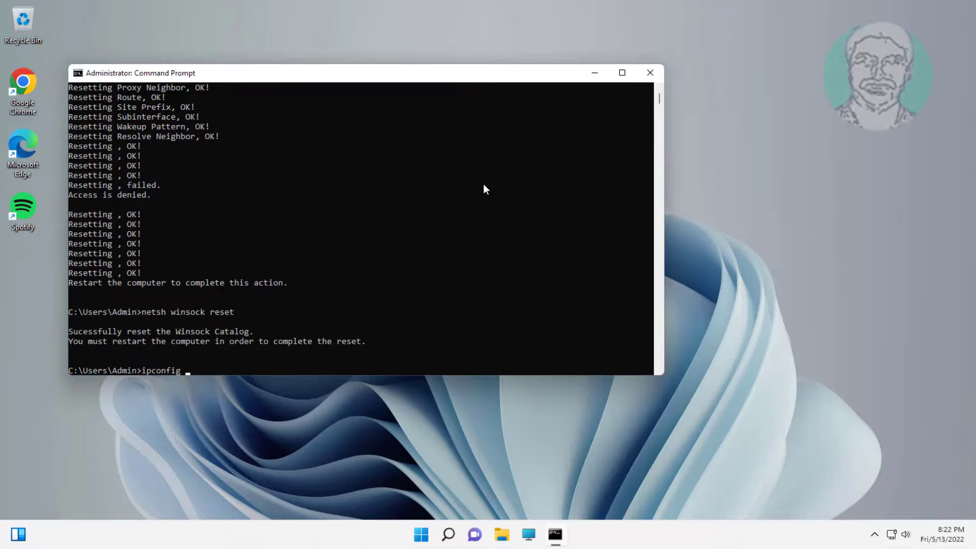